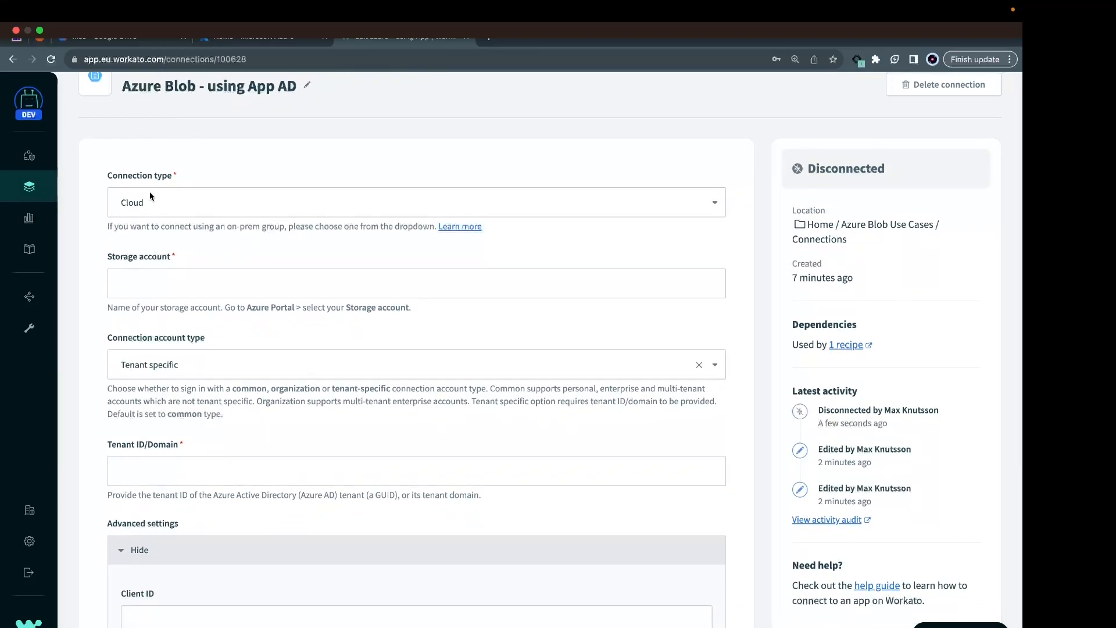
# Try the Common connection account type, and set it back to Tenant specific.
pyautogui.click(146, 283)
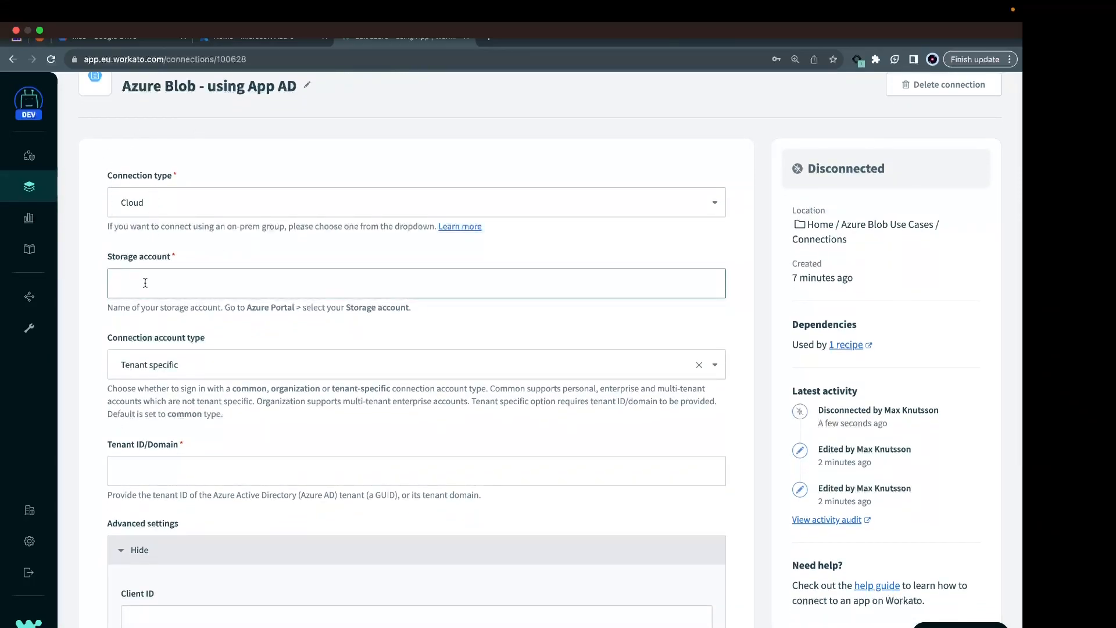
pyautogui.scroll(-2, 163, 299)
pyautogui.click(162, 285)
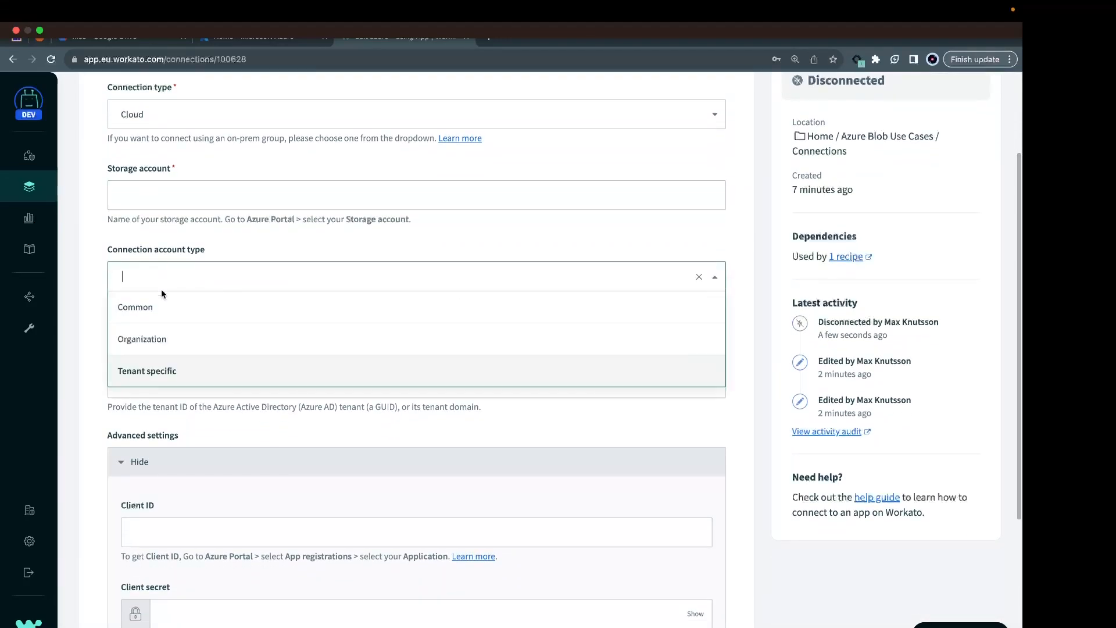
pyautogui.click(138, 303)
pyautogui.click(165, 289)
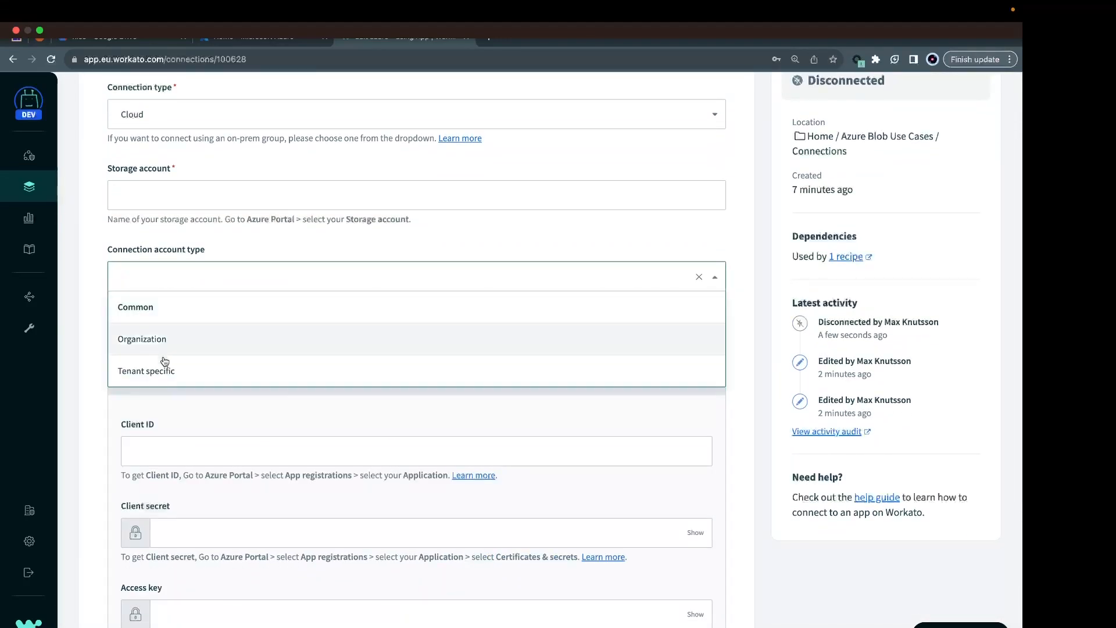
pyautogui.click(157, 372)
# Review the tenant ID, client ID, client secret and access key fields, including the note on the Generate presigned URL action.
pyautogui.scroll(-1, 155, 372)
pyautogui.scroll(-2, 155, 372)
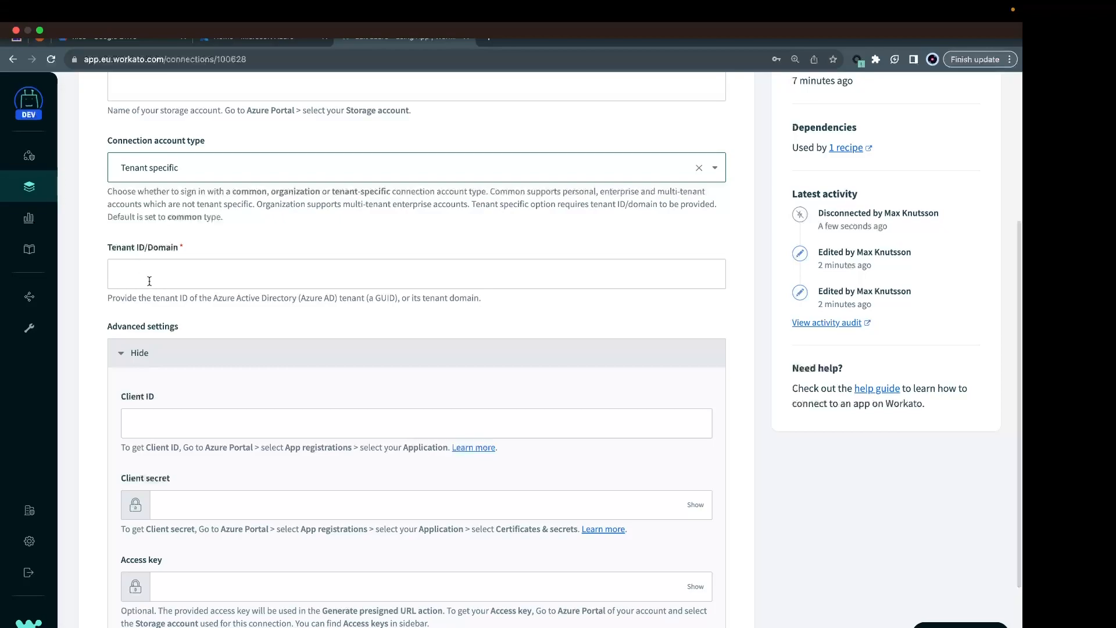
pyautogui.scroll(-1, 155, 419)
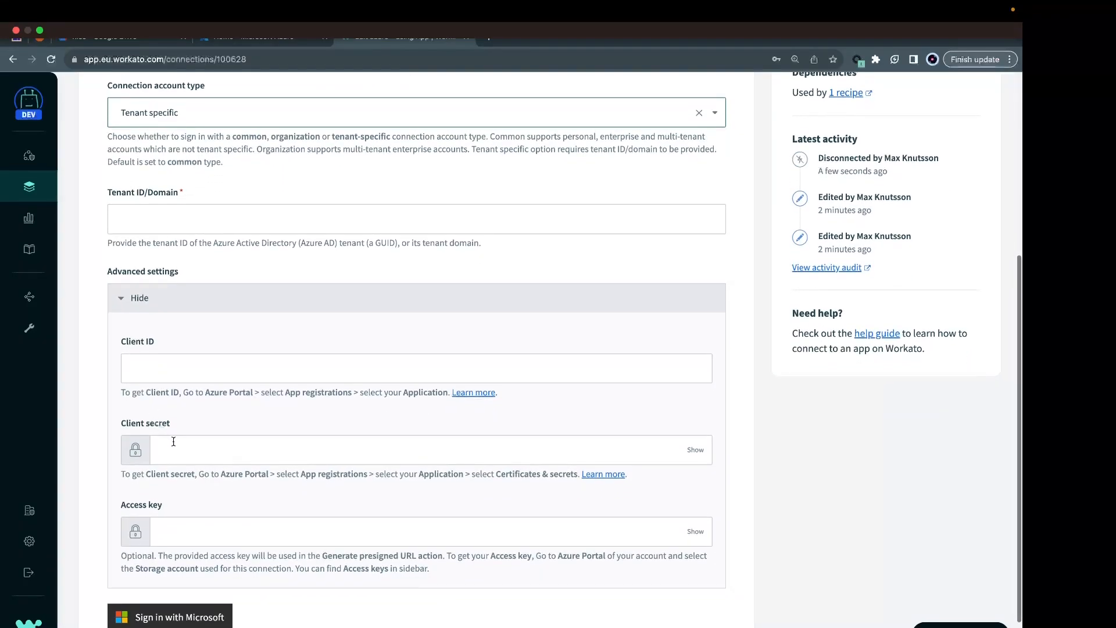
pyautogui.click(173, 537)
pyautogui.moveTo(324, 557); pyautogui.dragTo(443, 554)
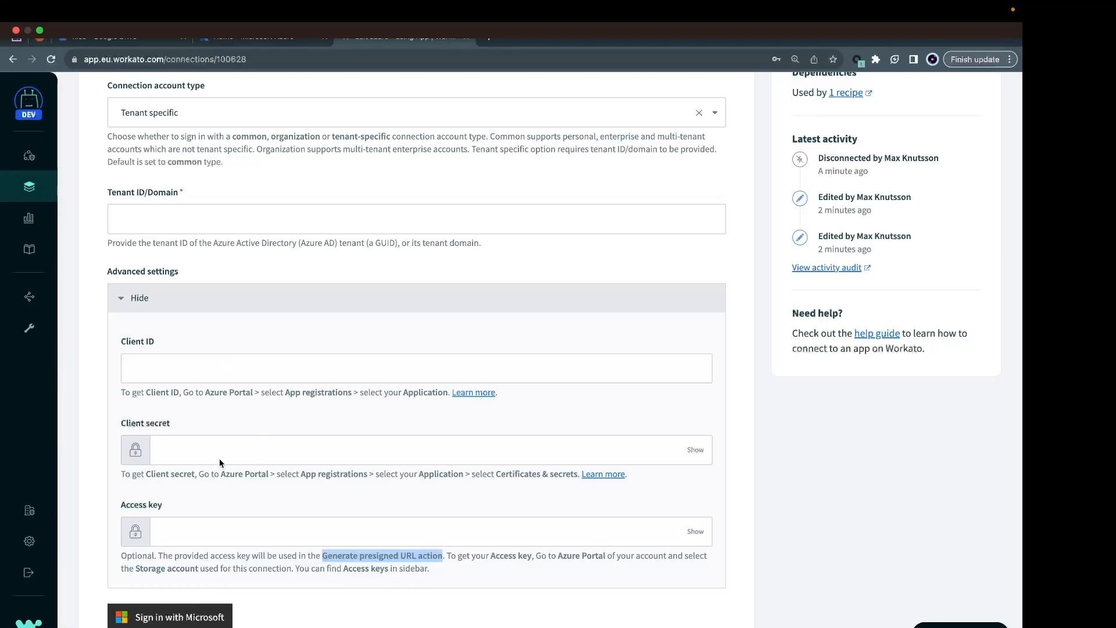
# Switch to the Azure portal and view the assigned roles of the storageuser account in Microsoft Entra ID.
pyautogui.hotkey('ctrl', 'Left')
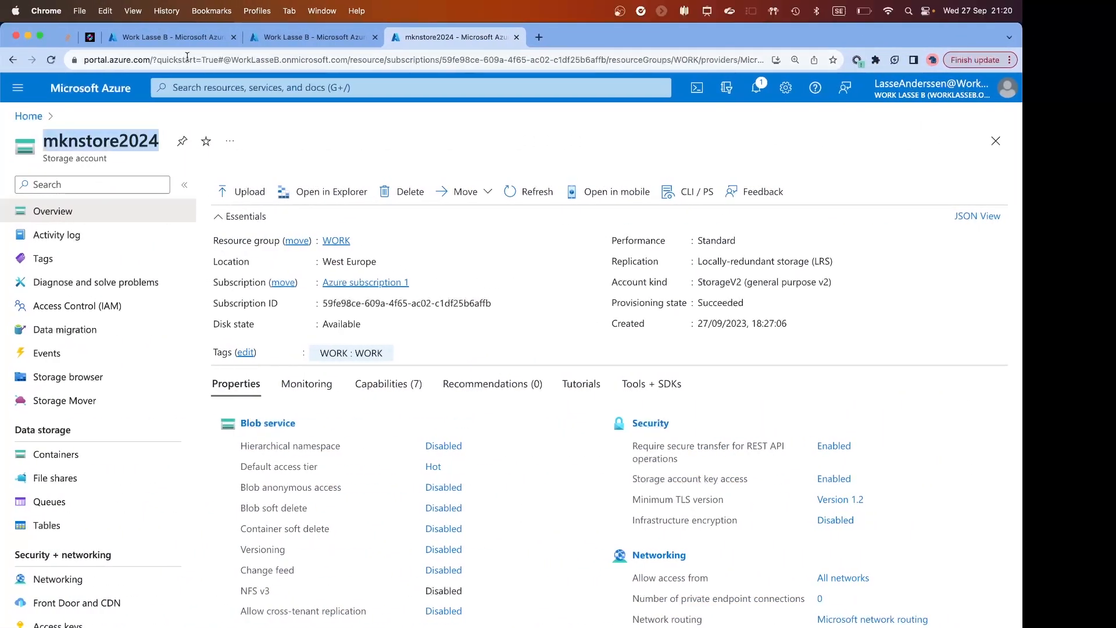
pyautogui.click(176, 38)
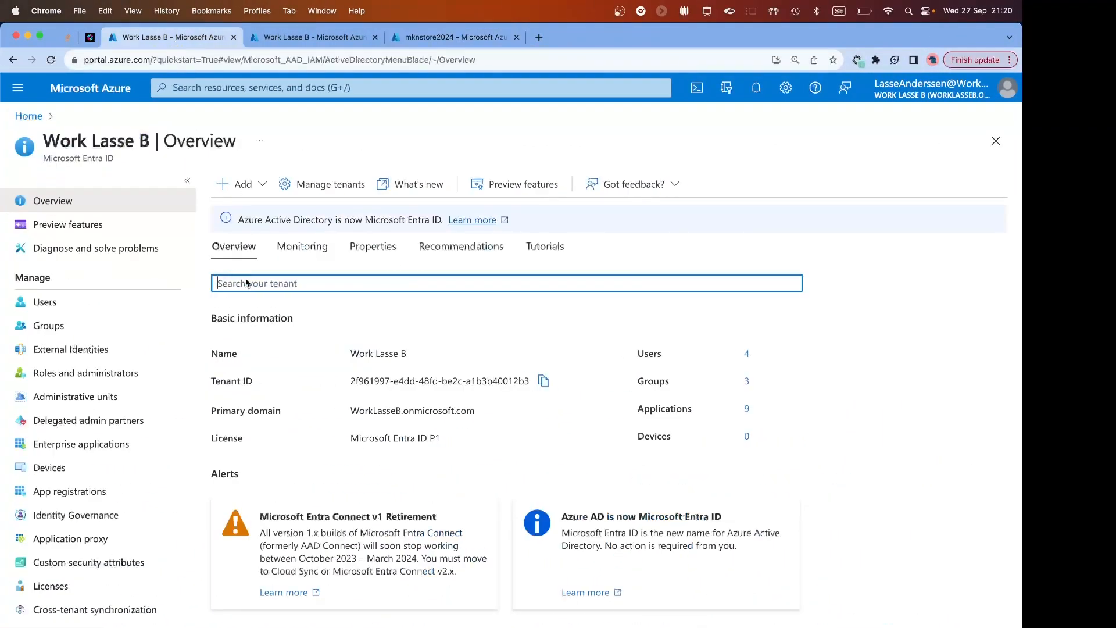
pyautogui.click(132, 322)
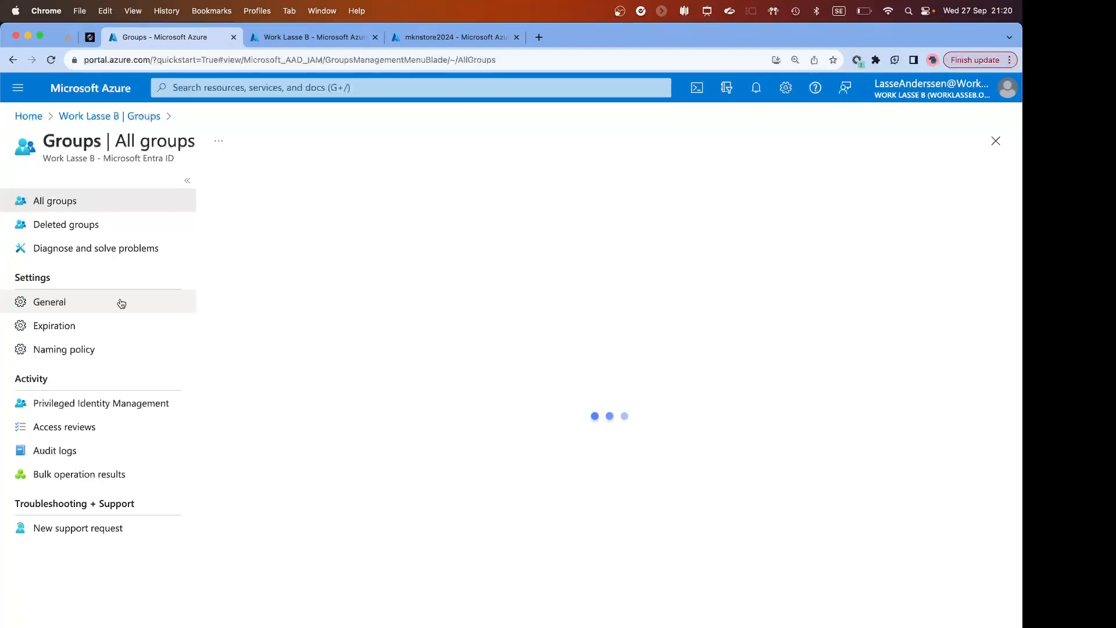
pyautogui.click(12, 60)
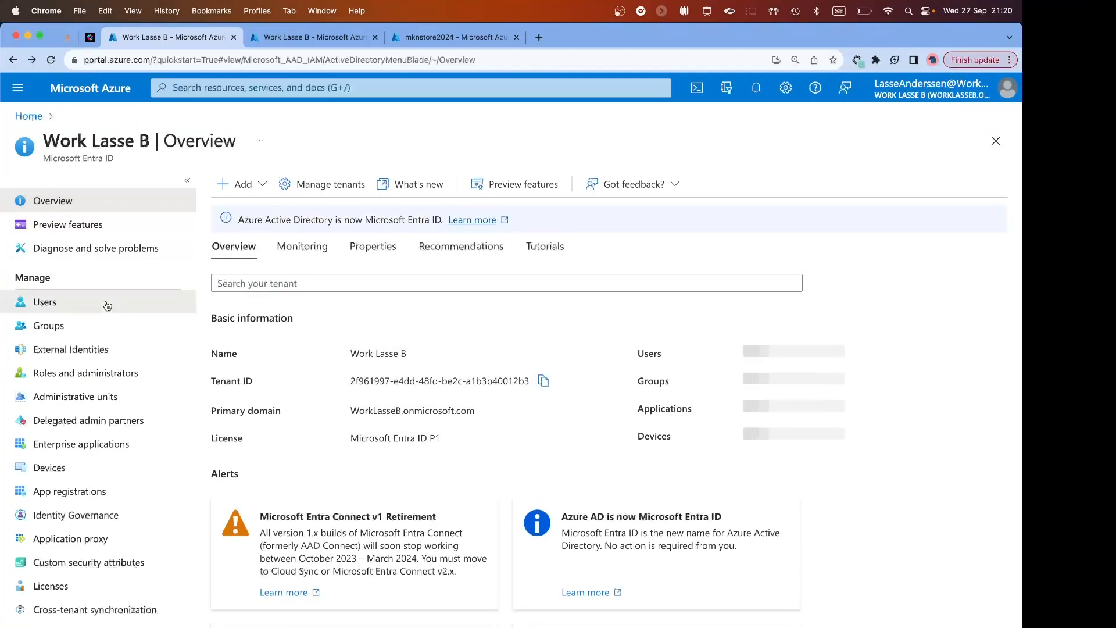
pyautogui.click(44, 301)
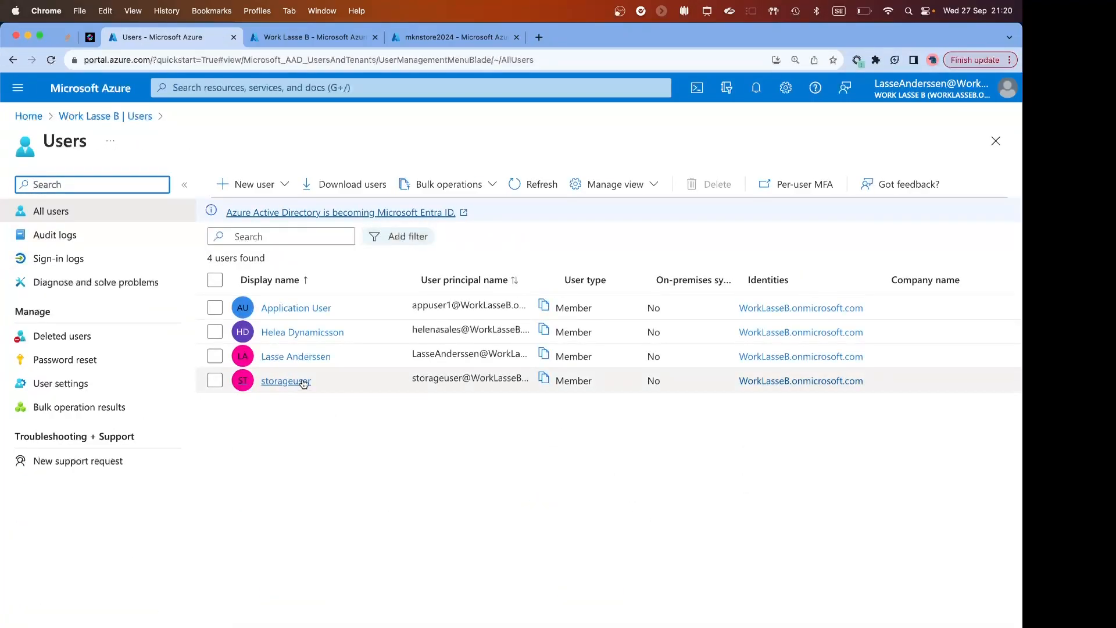
pyautogui.click(287, 381)
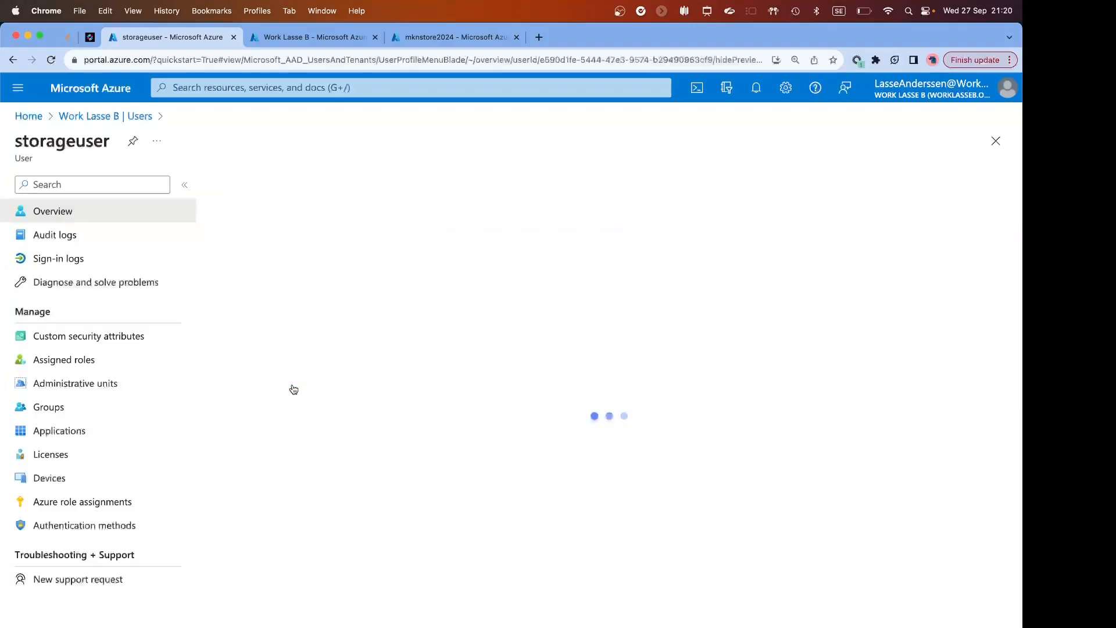
pyautogui.click(95, 361)
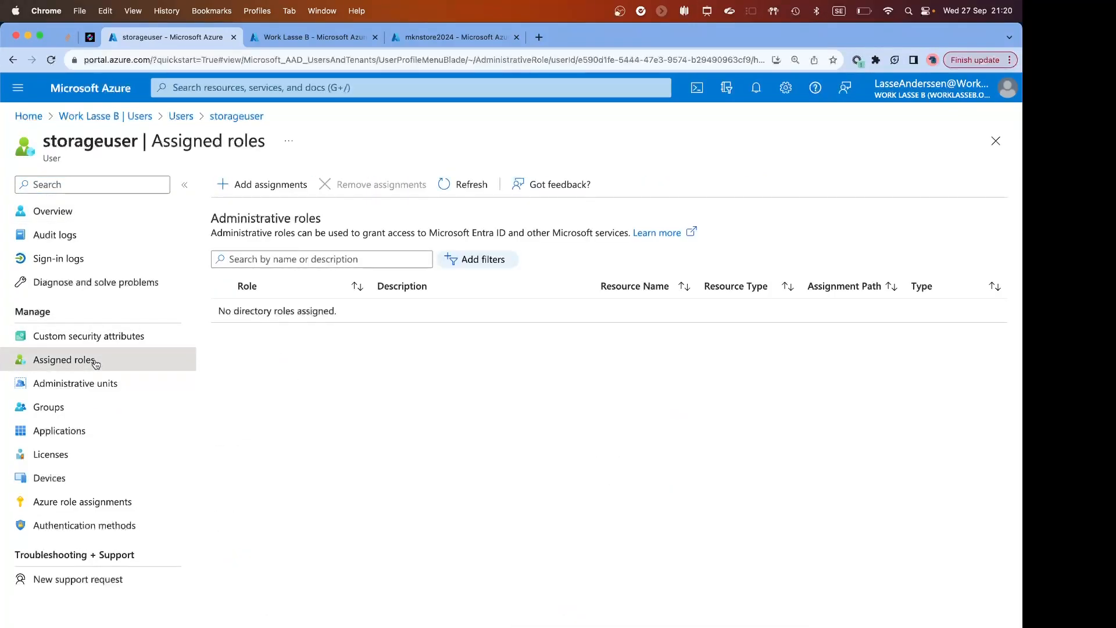
# Start a new app registration named Workato App Storage for a single tenant, with Web as the redirect URI platform.
pyautogui.click(278, 37)
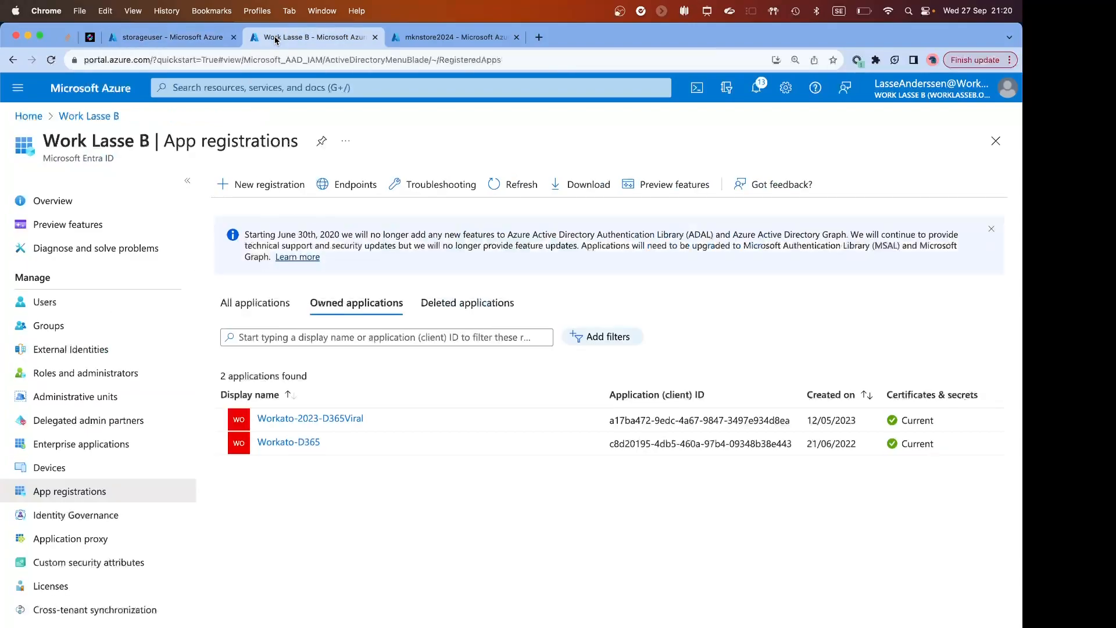
pyautogui.click(243, 184)
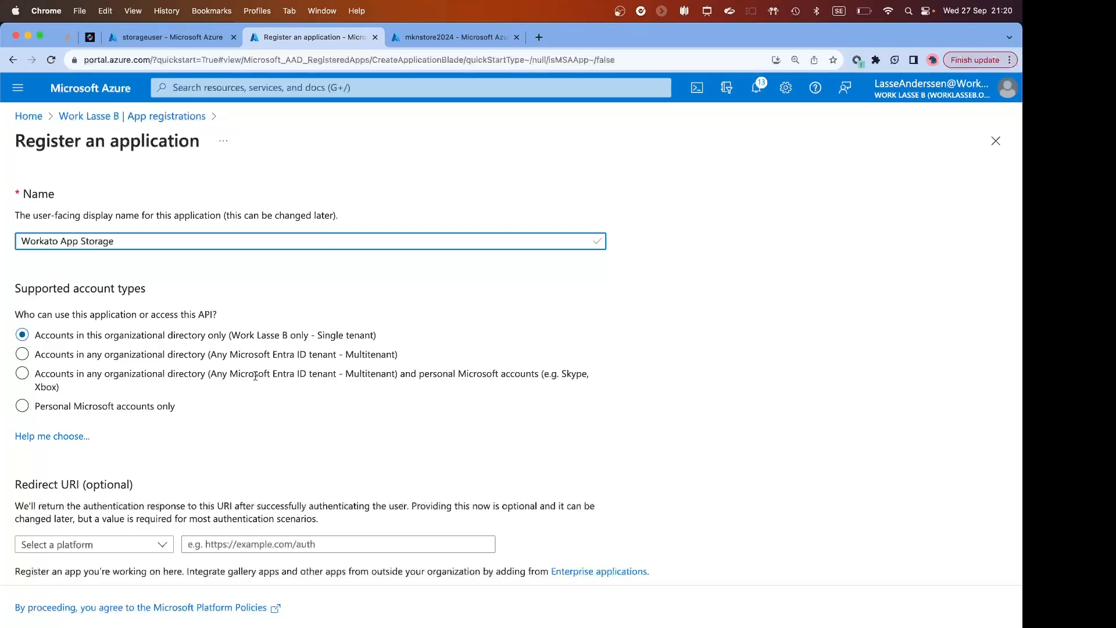
pyautogui.click(93, 544)
pyautogui.click(35, 588)
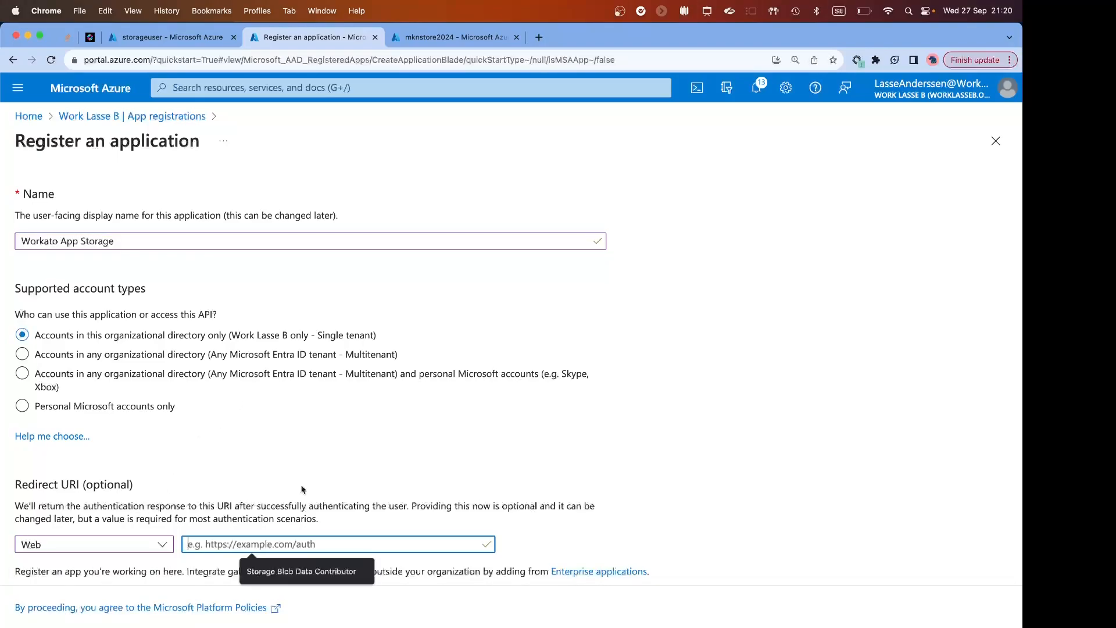
# Search docs.workato.com for "callback" and open the Callback URL section of Registering a new client.
pyautogui.click(540, 39)
pyautogui.write('docs.workato.com')
pyautogui.press('Return')
pyautogui.click(484, 204)
pyautogui.write('ca')
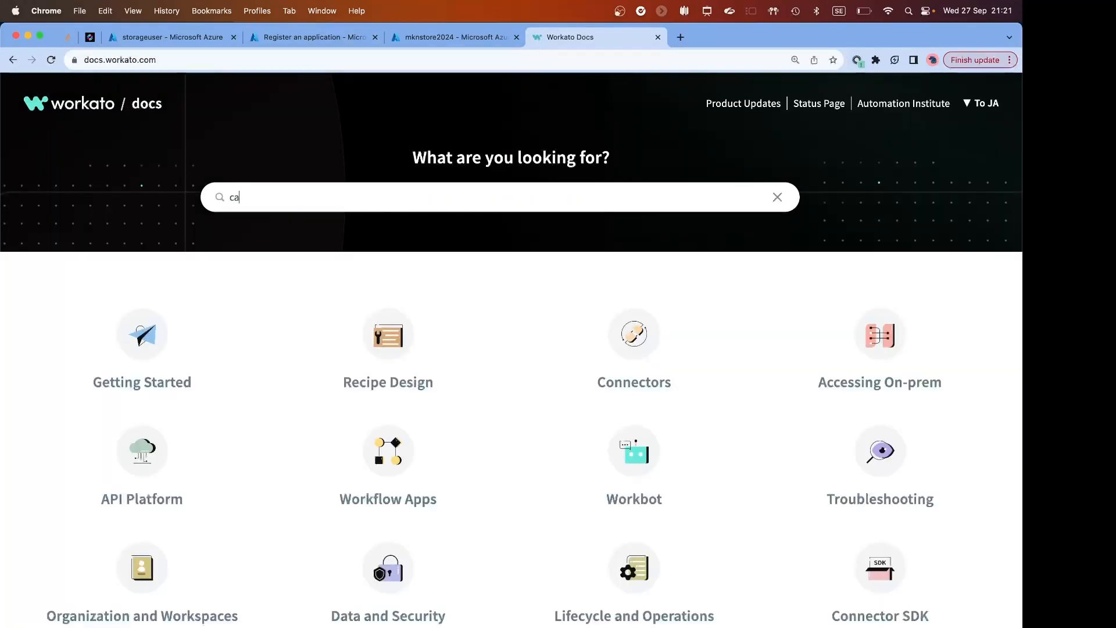
pyautogui.write('llback')
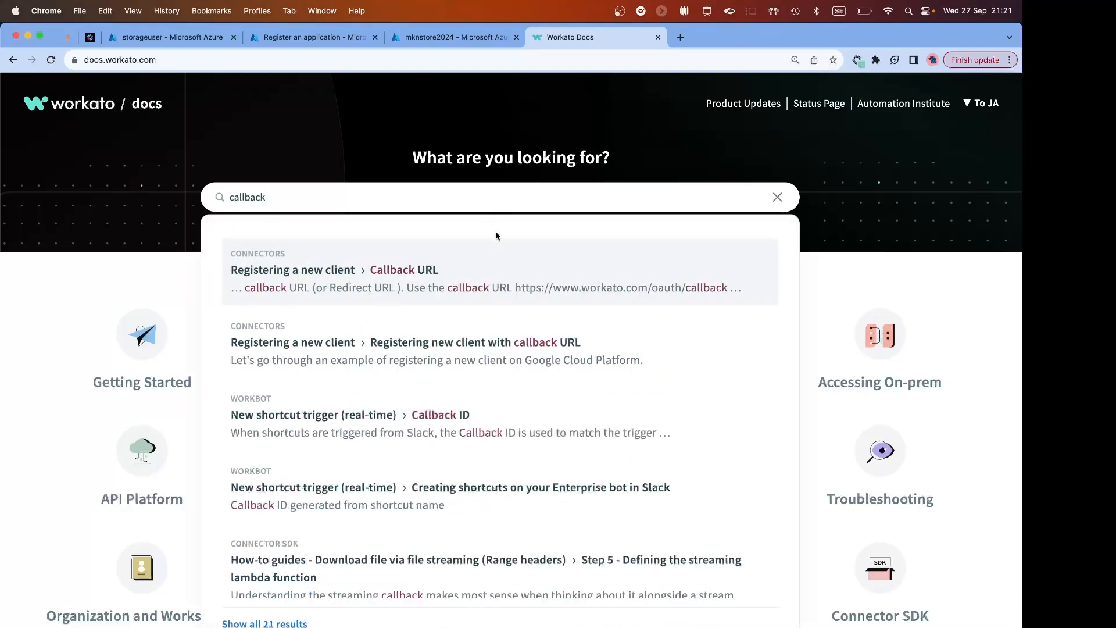
pyautogui.click(494, 263)
# Copy the documented callback URL into the Azure app registration's redirect URI and register the application.
pyautogui.moveTo(278, 240); pyautogui.dragTo(512, 241)
pyautogui.press('super+c')
pyautogui.press('super+w')
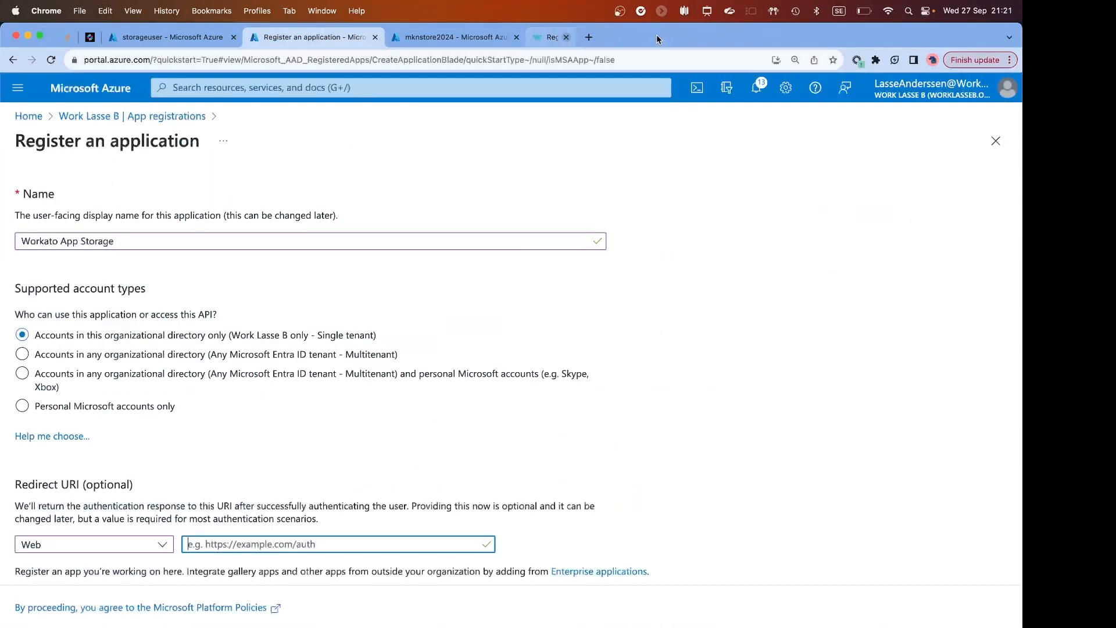
pyautogui.press('super+v')
pyautogui.press('Return')
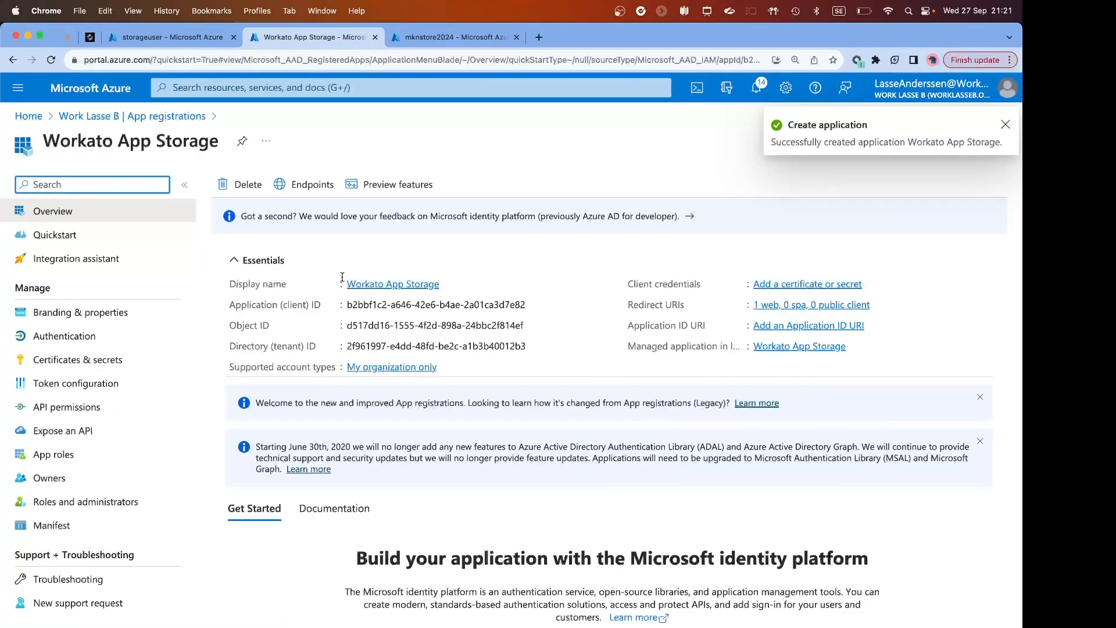
# Copy the application (client) ID of Workato App Storage into the Client ID of the Workato connection.
pyautogui.click(531, 305)
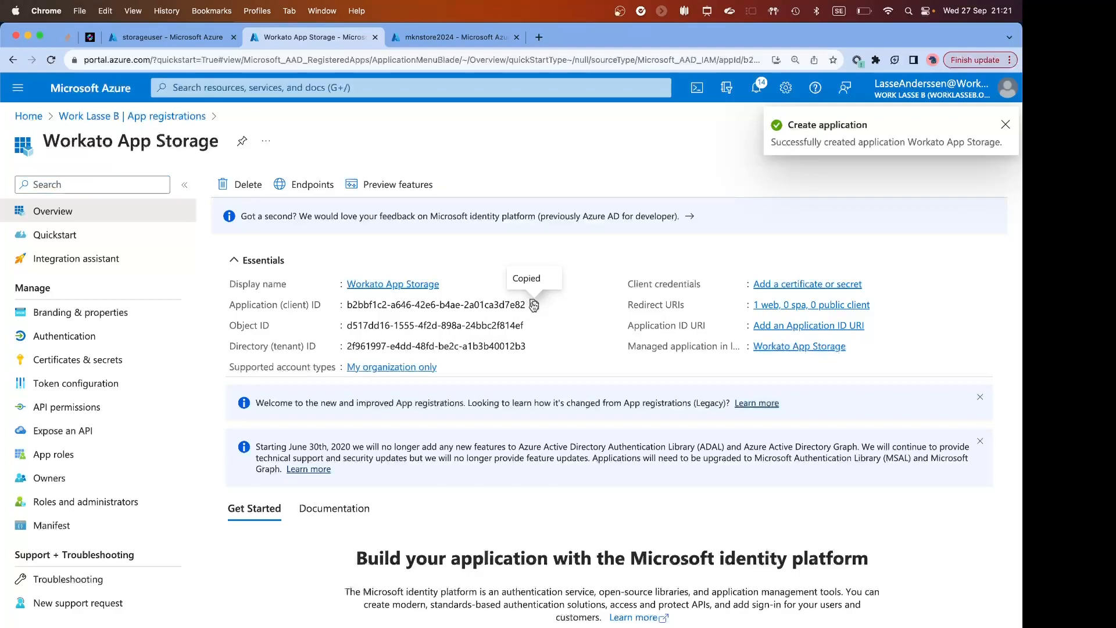
pyautogui.hotkey('ctrl', 'Right')
pyautogui.click(215, 368)
pyautogui.hotkey('ctrl', 'v')
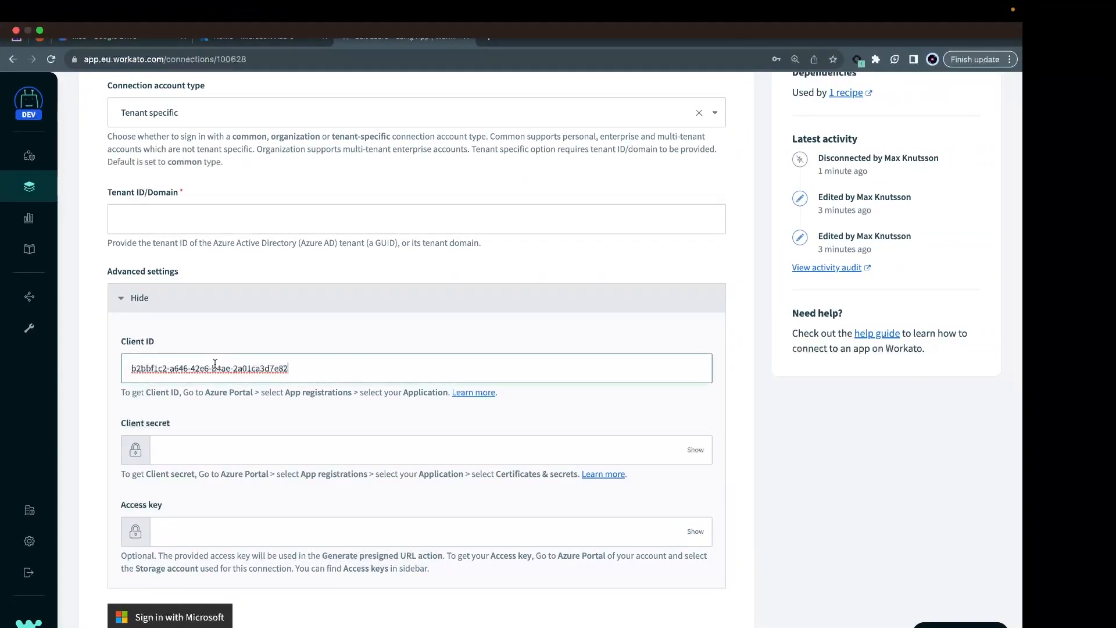
# Copy the directory (tenant) ID from Azure into the Workato connection's Tenant ID/Domain, and reselect Tenant specific as the account type.
pyautogui.hotkey('ctrl', 'Left')
pyautogui.click(534, 345)
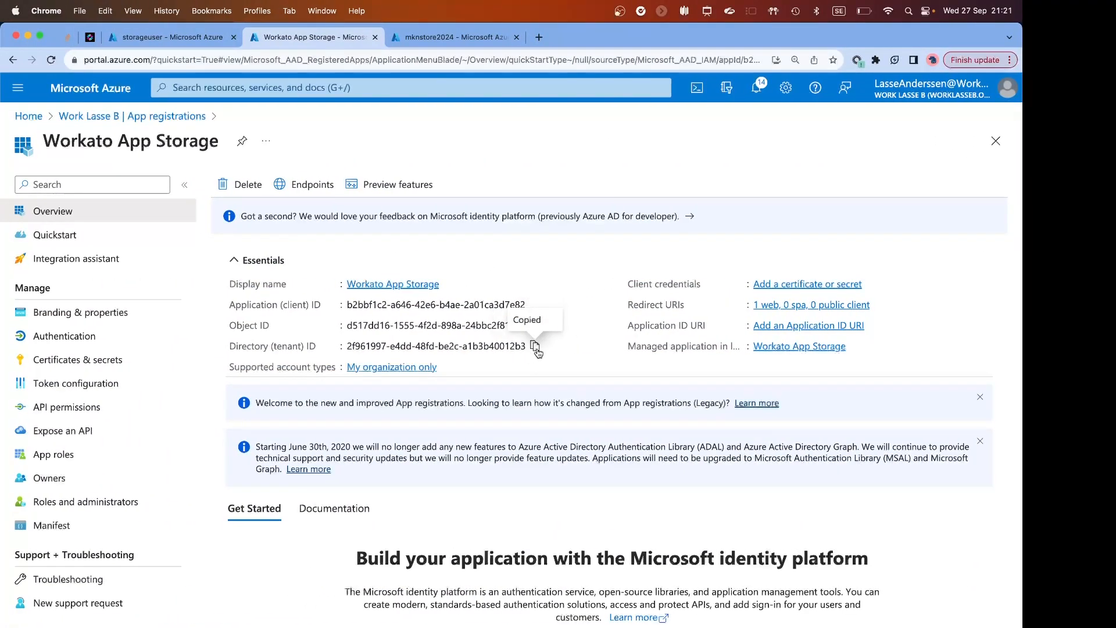
pyautogui.hotkey('ctrl', 'Right')
pyautogui.click(232, 217)
pyautogui.hotkey('ctrl', 'v')
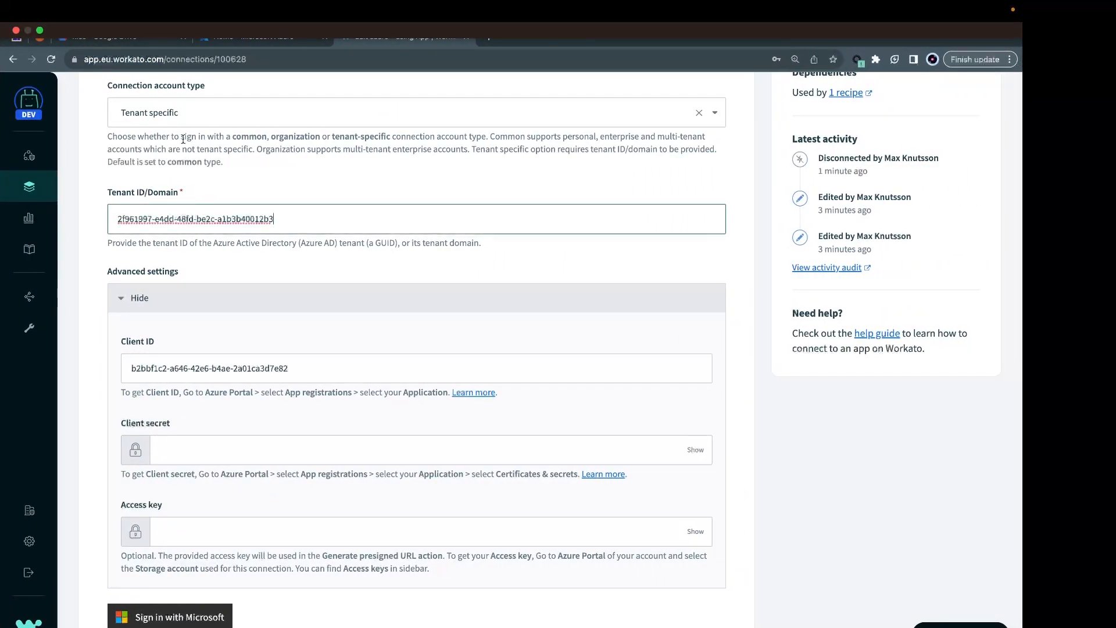
pyautogui.click(169, 115)
pyautogui.click(145, 207)
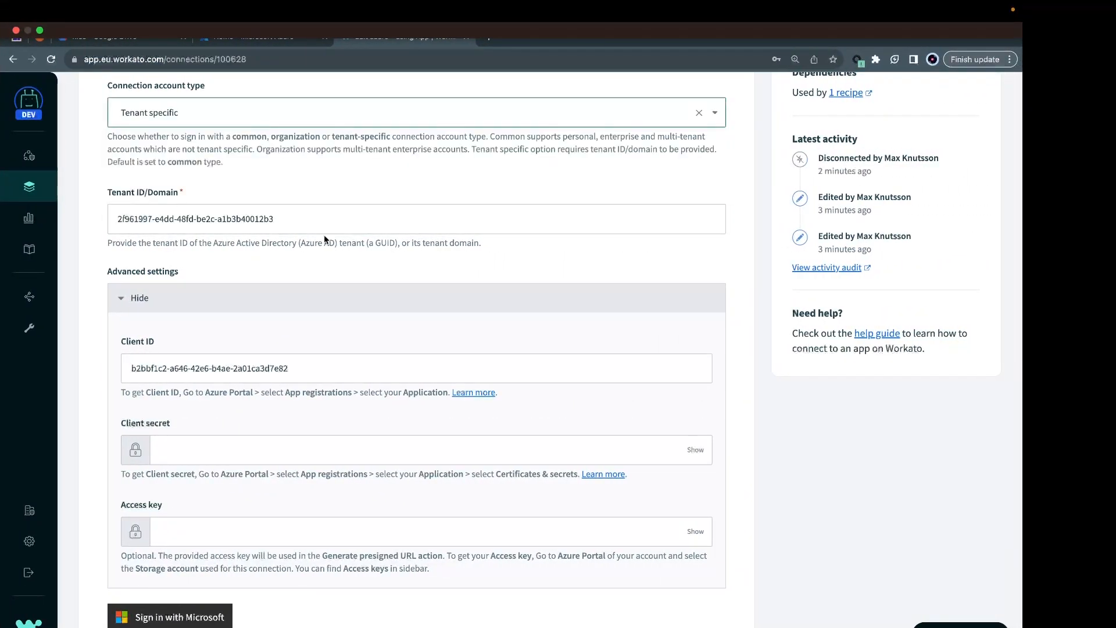
# Add a client secret described as "sec" with the recommended 180-day expiry to the Workato App Storage registration in Azure.
pyautogui.click(210, 449)
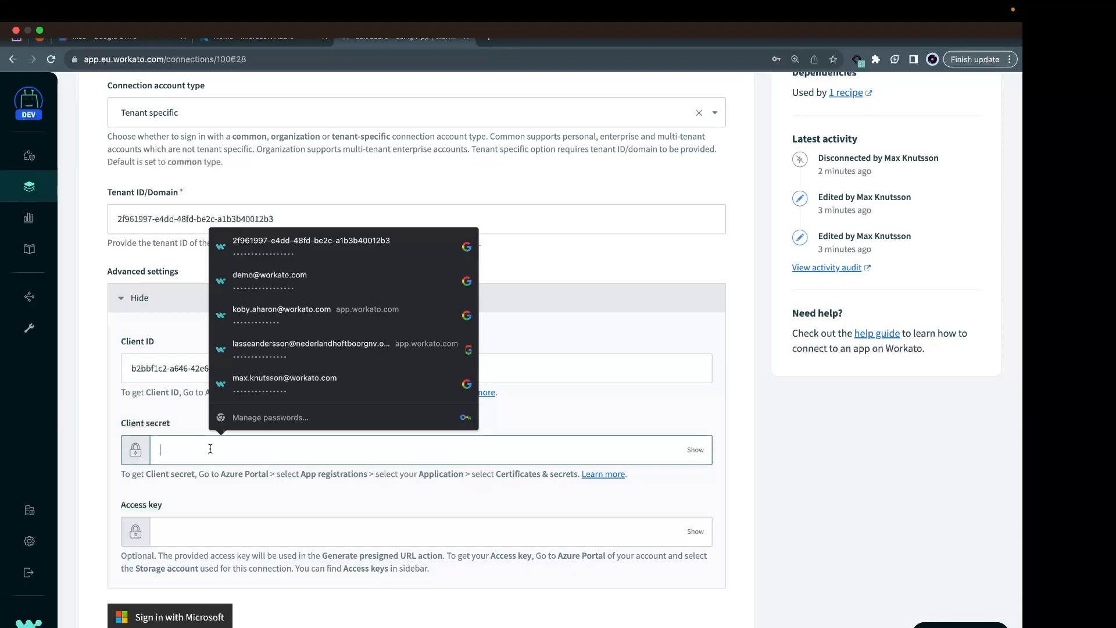
pyautogui.hotkey('ctrl', 'Left')
pyautogui.click(87, 360)
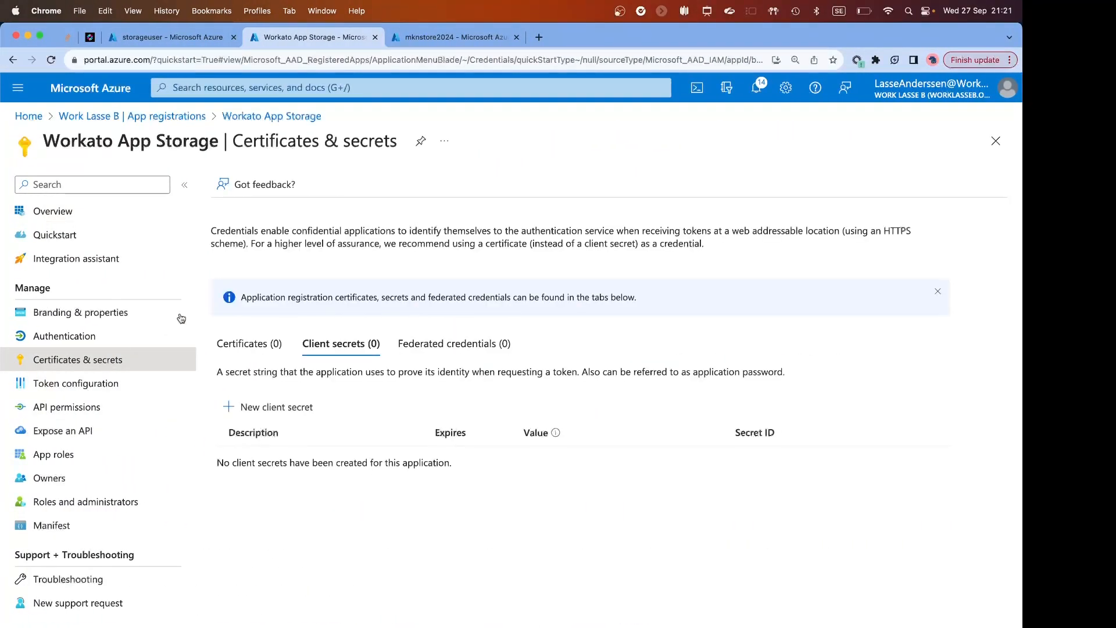
pyautogui.click(234, 407)
pyautogui.write('sec')
pyautogui.click(859, 193)
pyautogui.click(625, 627)
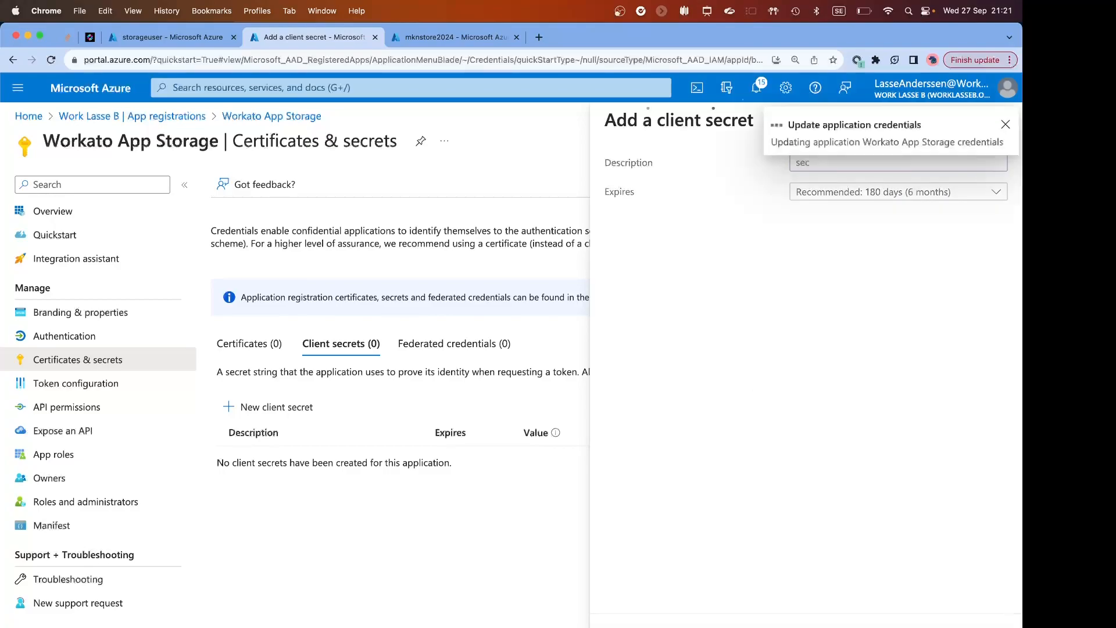
# Copy the value of the "sec" client secret into the Client secret of the Workato connection.
pyautogui.click(713, 501)
pyautogui.hotkey('ctrl', 'Right')
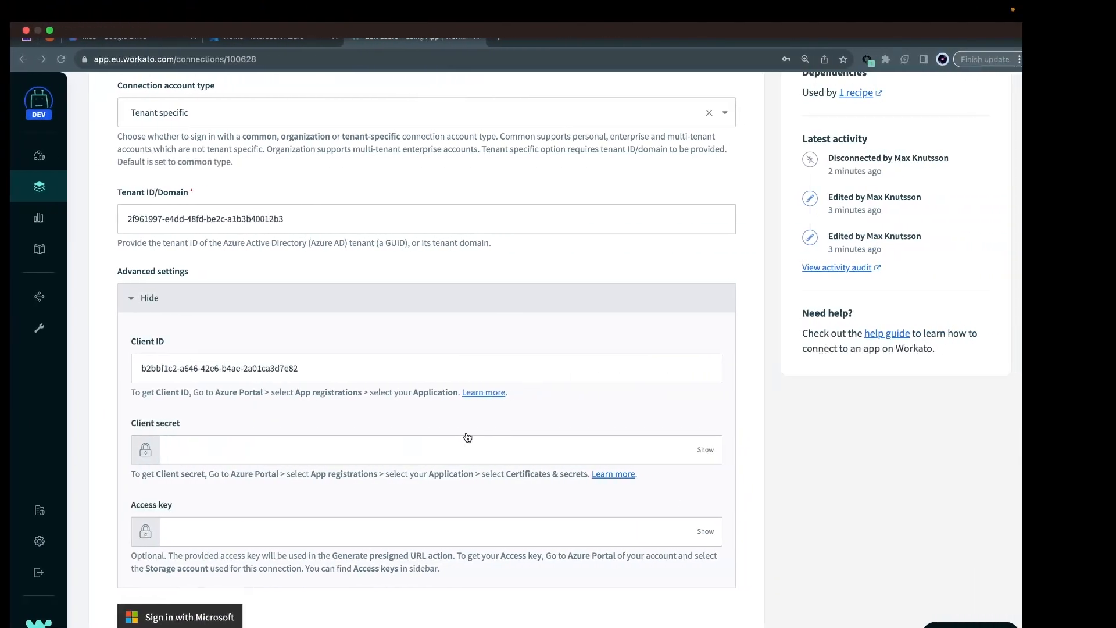
pyautogui.click(443, 447)
pyautogui.press('super+v')
# Reveal key1 of the mknstore2024 storage account in Azure and copy it into the Workato connection's Access key.
pyautogui.hotkey('ctrl', 'Left')
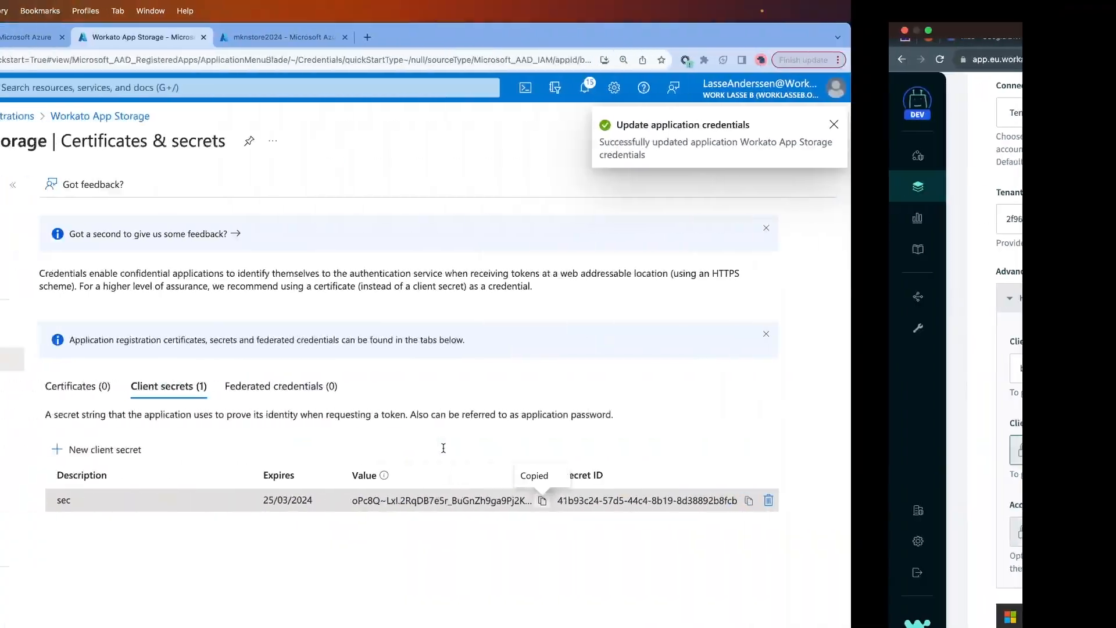
pyautogui.click(405, 40)
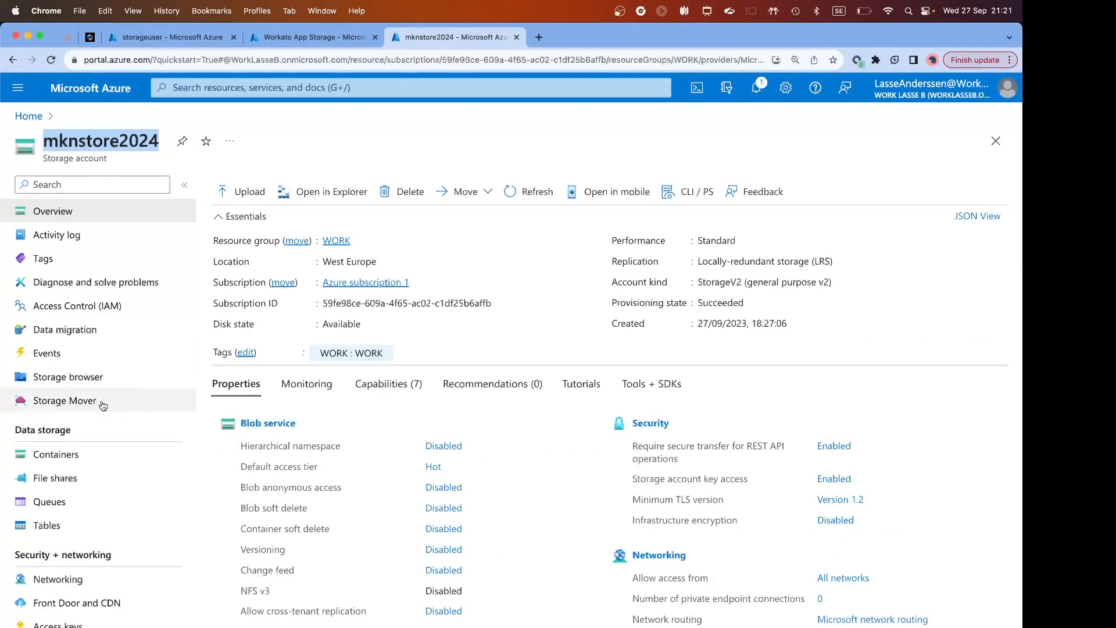
pyautogui.scroll(-2, 90, 544)
pyautogui.click(94, 560)
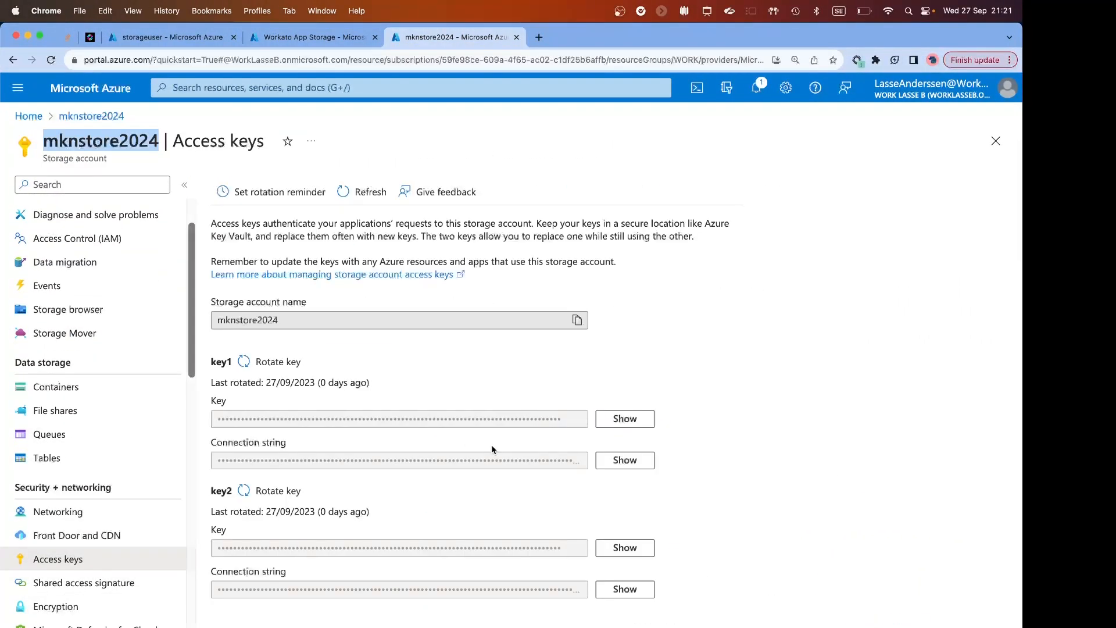
pyautogui.click(625, 418)
pyautogui.click(578, 419)
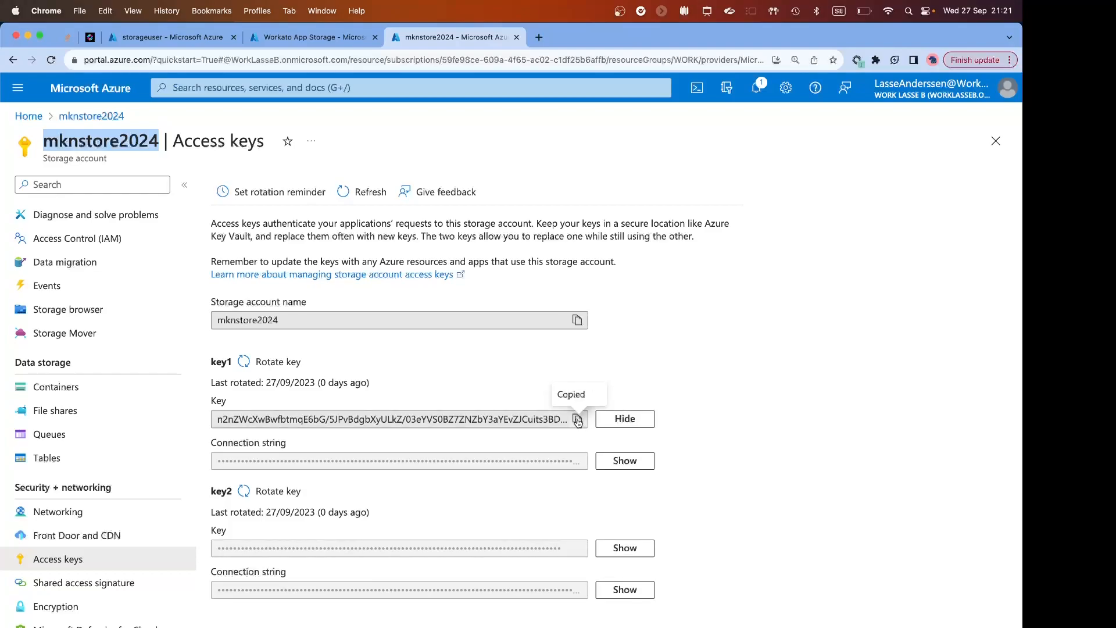
pyautogui.hotkey('ctrl', 'Right')
pyautogui.click(431, 531)
pyautogui.press('super+v')
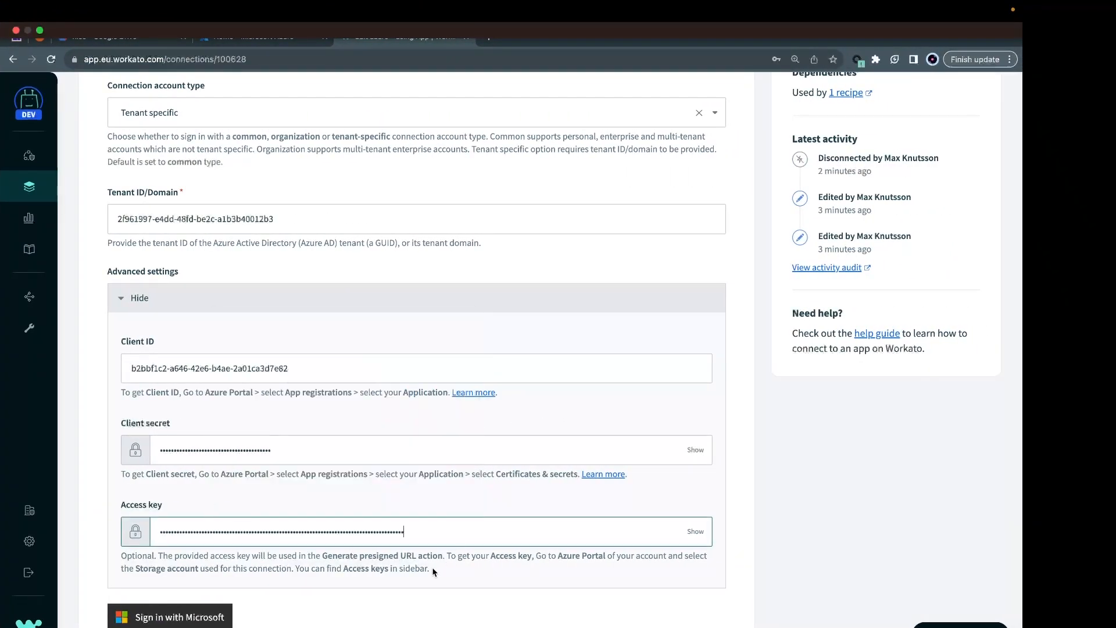
pyautogui.scroll(4, 418, 584)
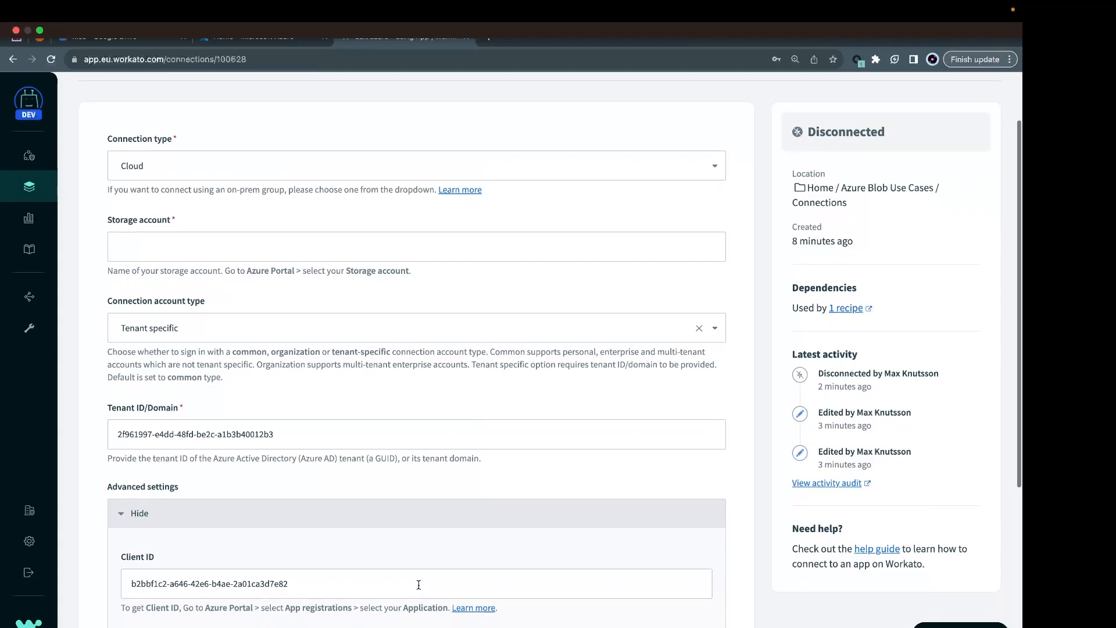
# Copy the storage account name mknstore2024 from Azure into the Workato connection's Storage account.
pyautogui.click(216, 243)
pyautogui.hotkey('ctrl', 'Left')
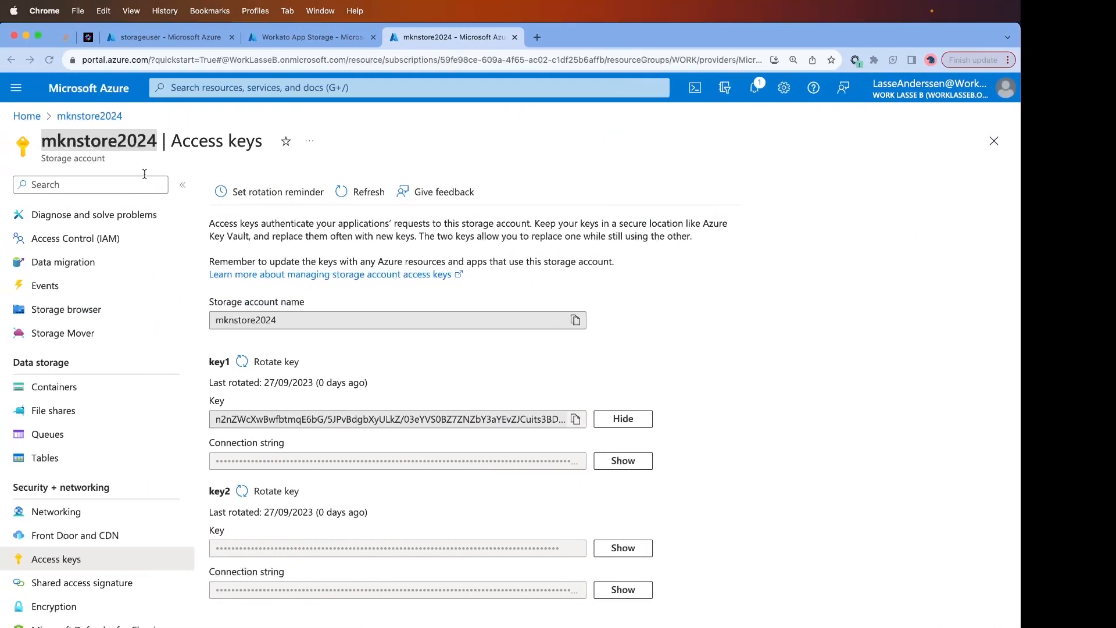
pyautogui.press('super+c')
pyautogui.hotkey('ctrl', 'Right')
pyautogui.click(175, 242)
pyautogui.press('super+v')
pyautogui.hotkey('ctrl', 'Left')
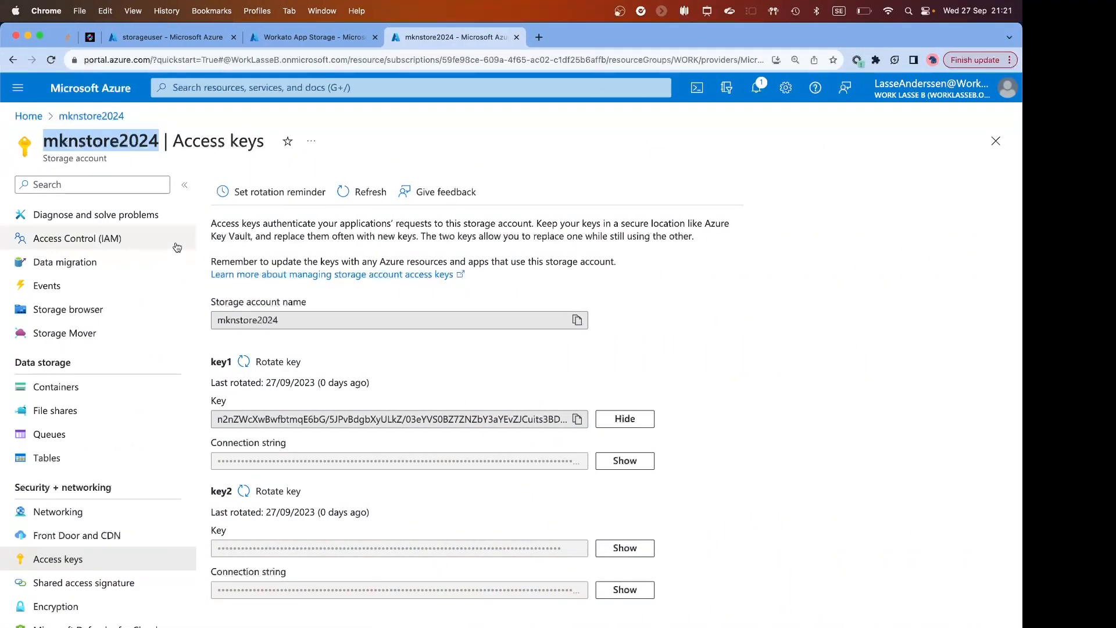
pyautogui.hotkey('ctrl', 'Right')
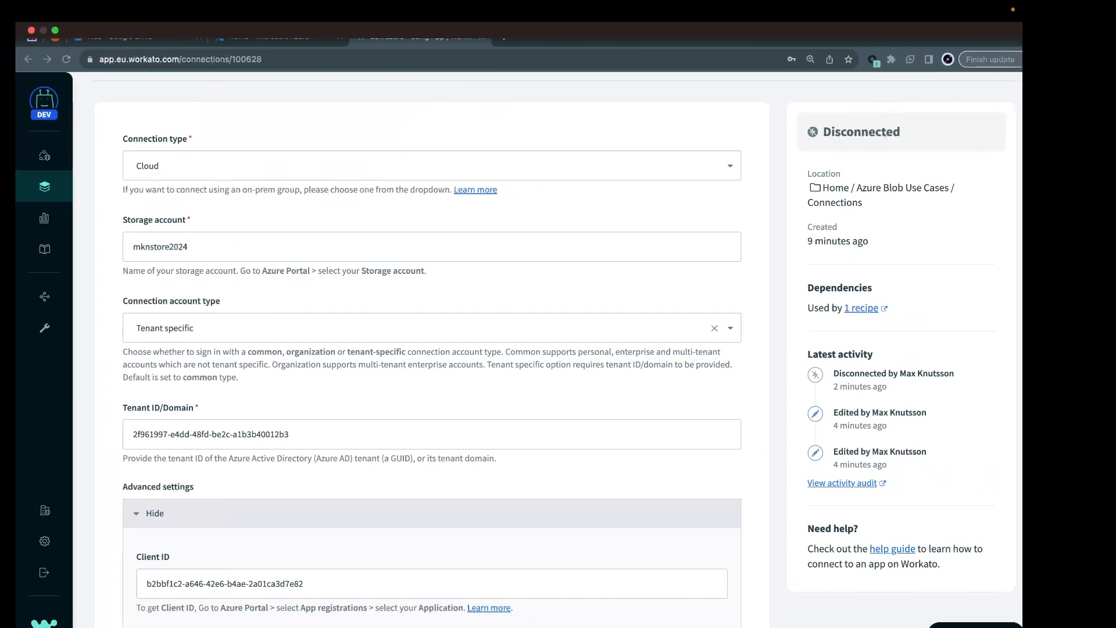
pyautogui.scroll(-4, 202, 513)
pyautogui.scroll(-2, 202, 513)
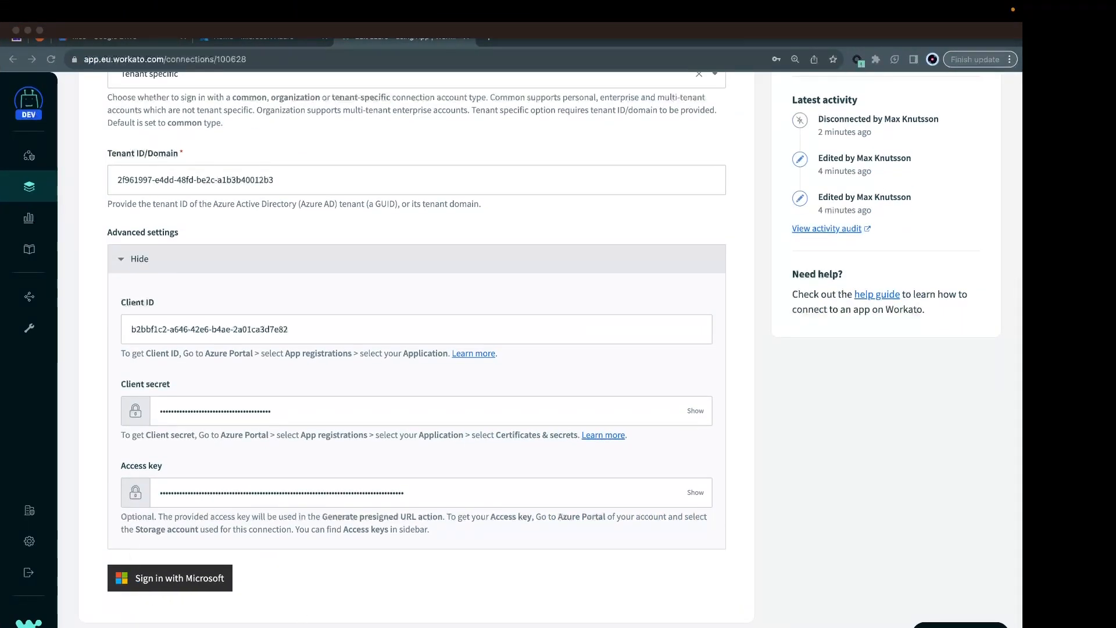
pyautogui.click(197, 579)
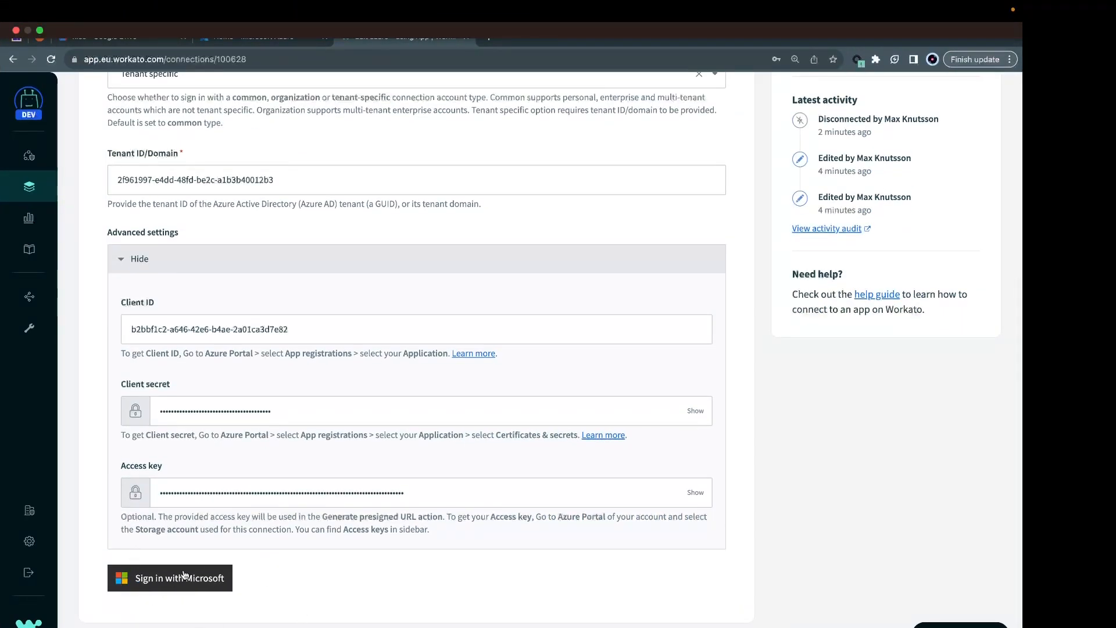
# Add the delegated Azure Storage user_impersonation permission to the Workato App Storage registration and grant admin consent for the organization.
pyautogui.hotkey('ctrl', 'Left')
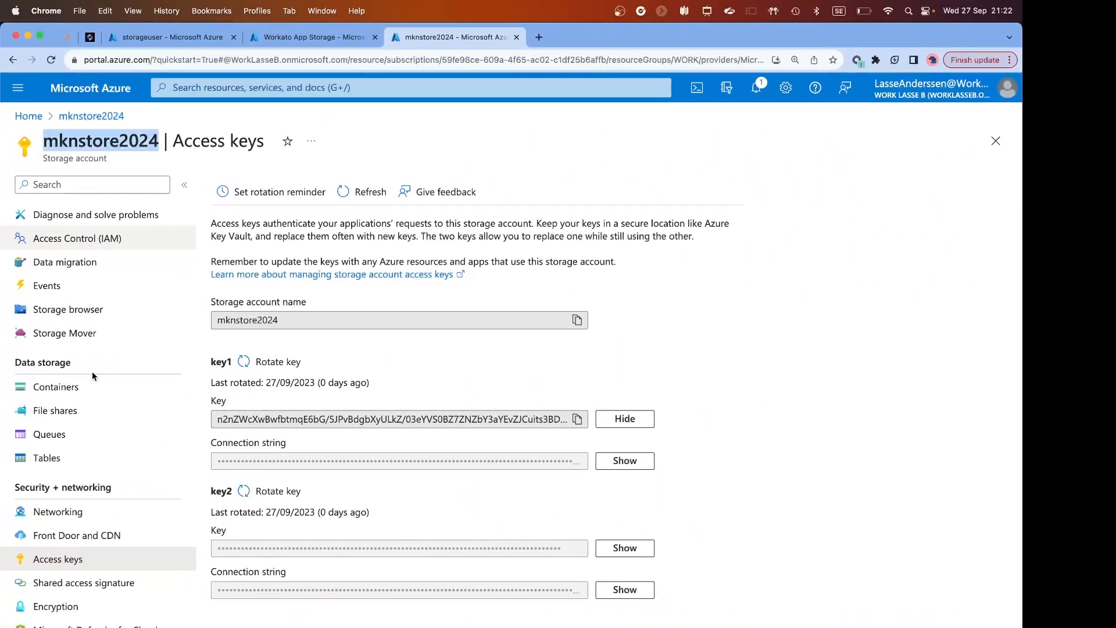
pyautogui.scroll(-4, 81, 453)
pyautogui.scroll(2, 68, 419)
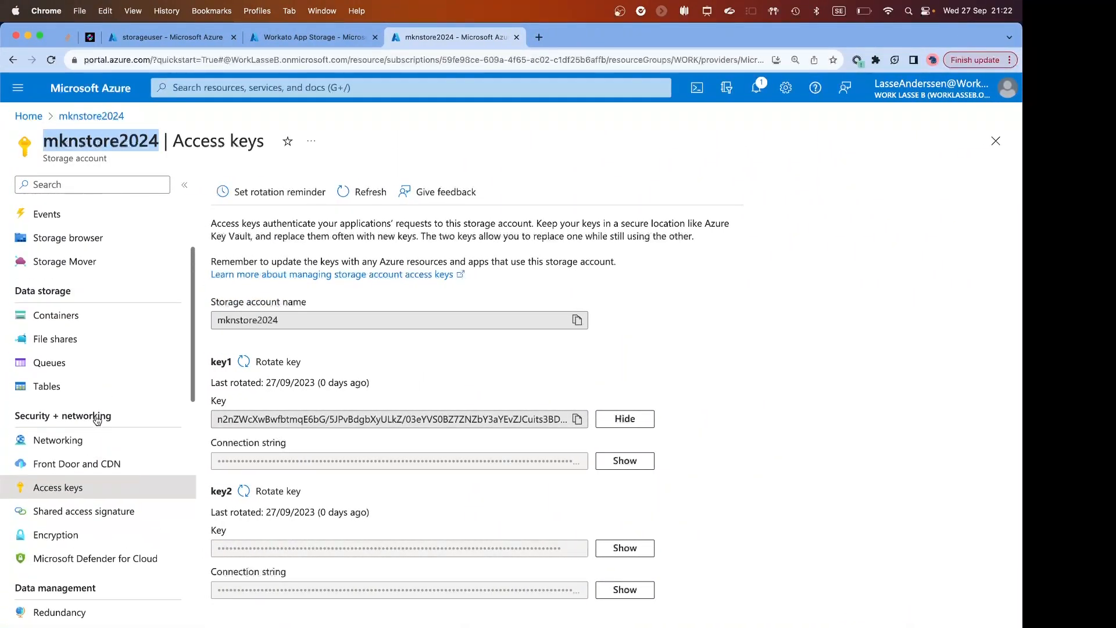
pyautogui.click(301, 37)
pyautogui.click(77, 409)
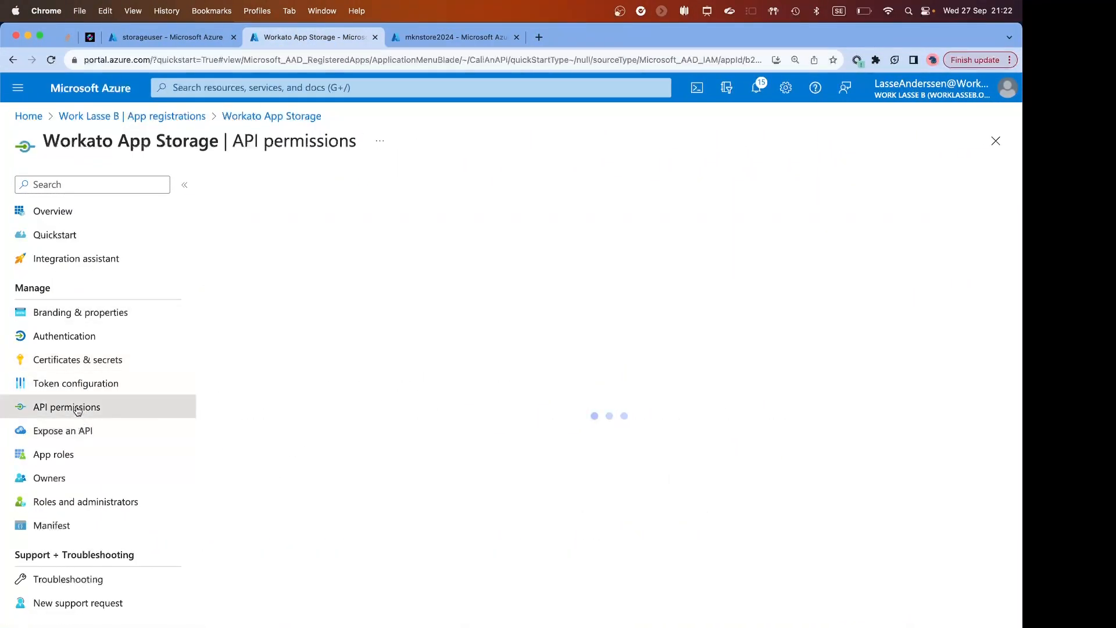
pyautogui.click(264, 361)
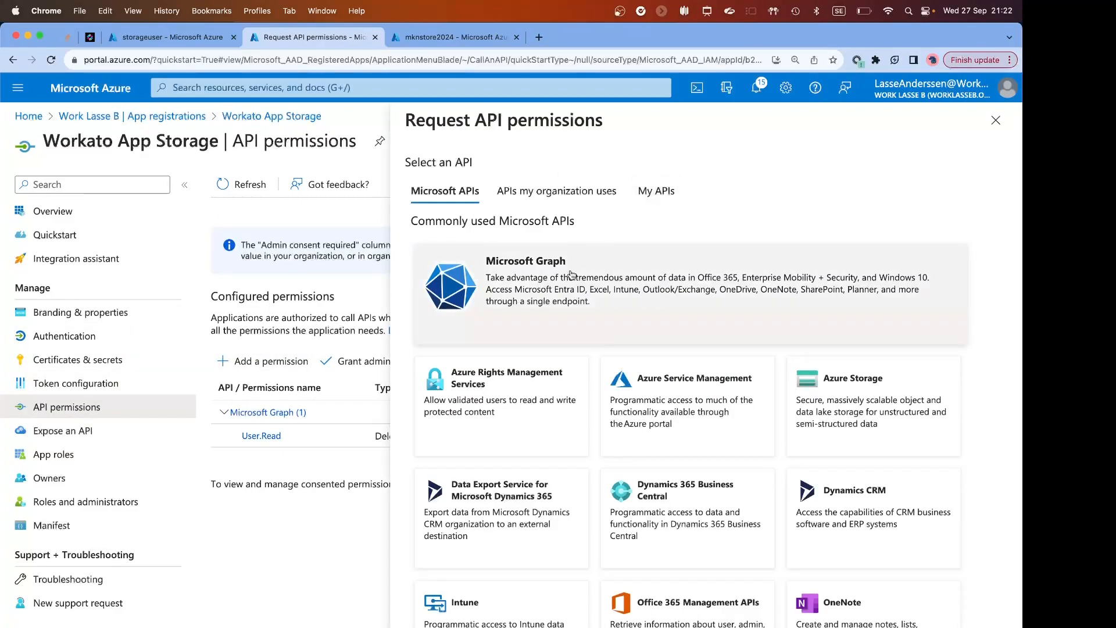
pyautogui.click(864, 392)
pyautogui.click(415, 517)
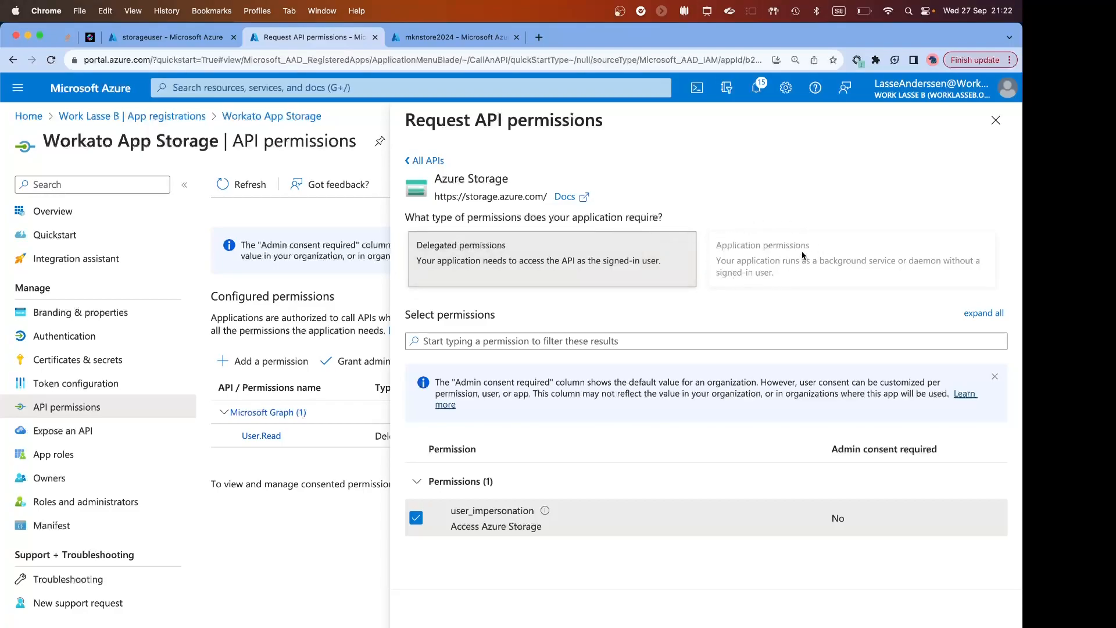
pyautogui.click(470, 616)
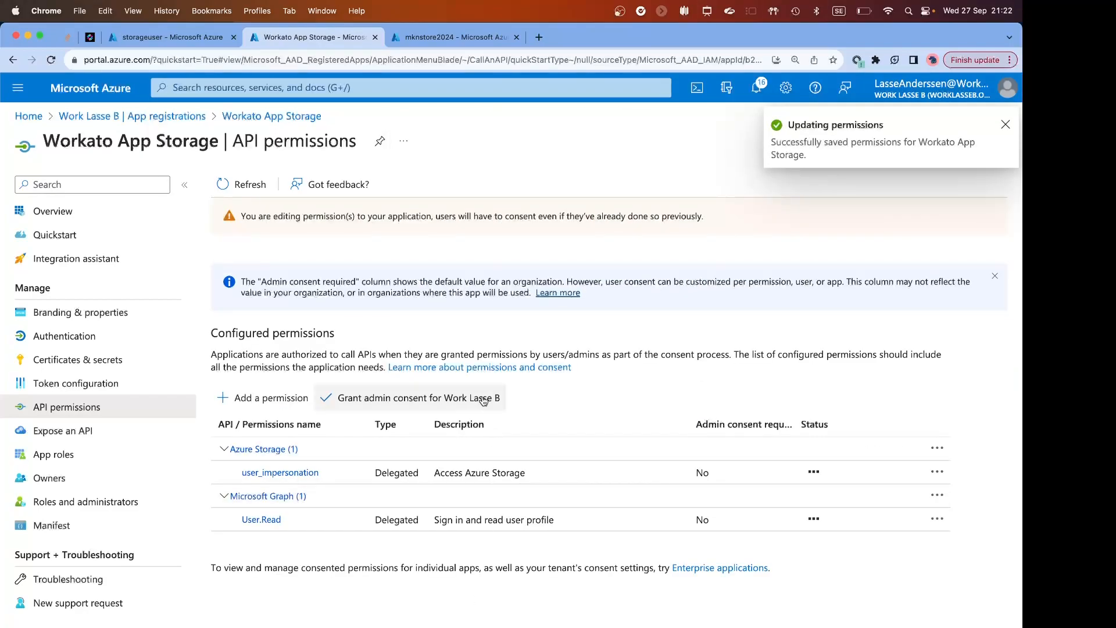
pyautogui.click(418, 398)
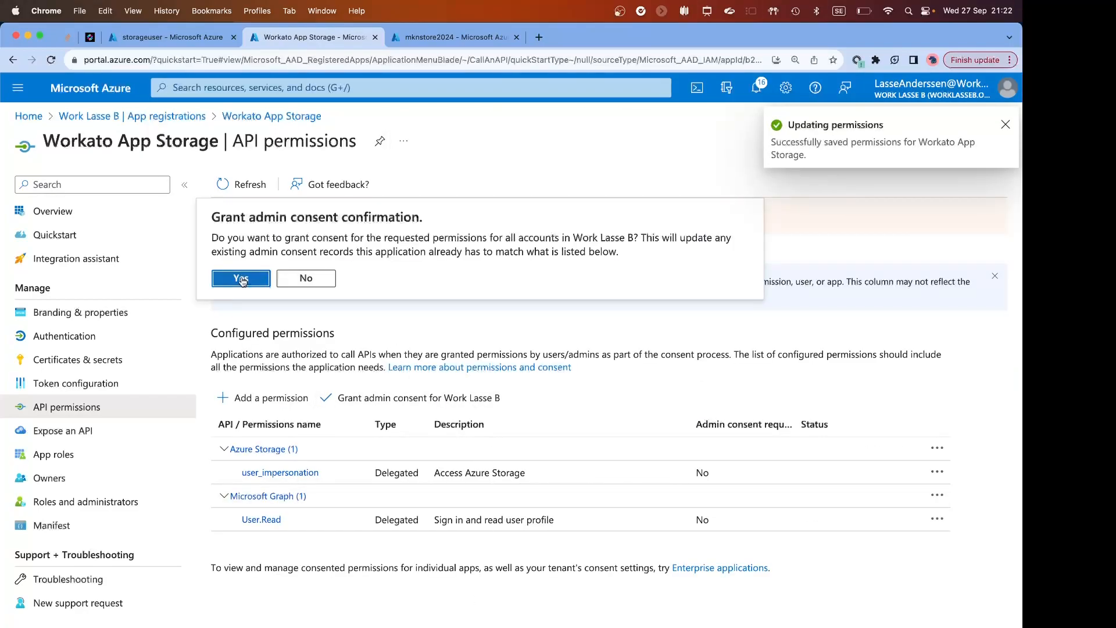
pyautogui.click(241, 278)
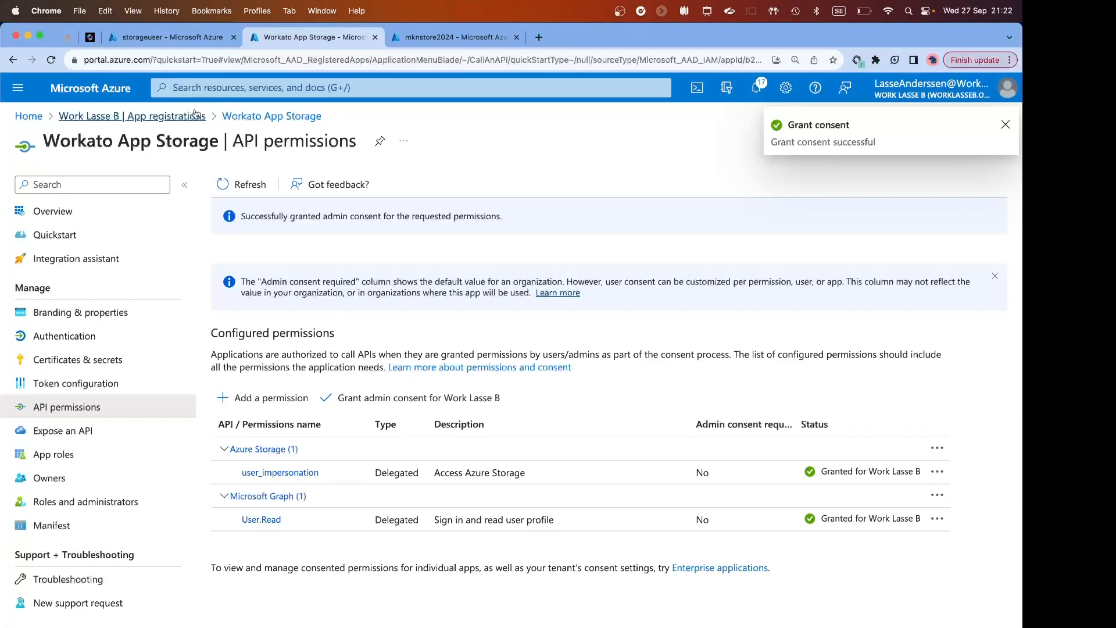
# Find the Storage Blob Data Contributor role in the Stack Overflow comments on the authorization permission mismatch and copy its name.
pyautogui.press('super+1')
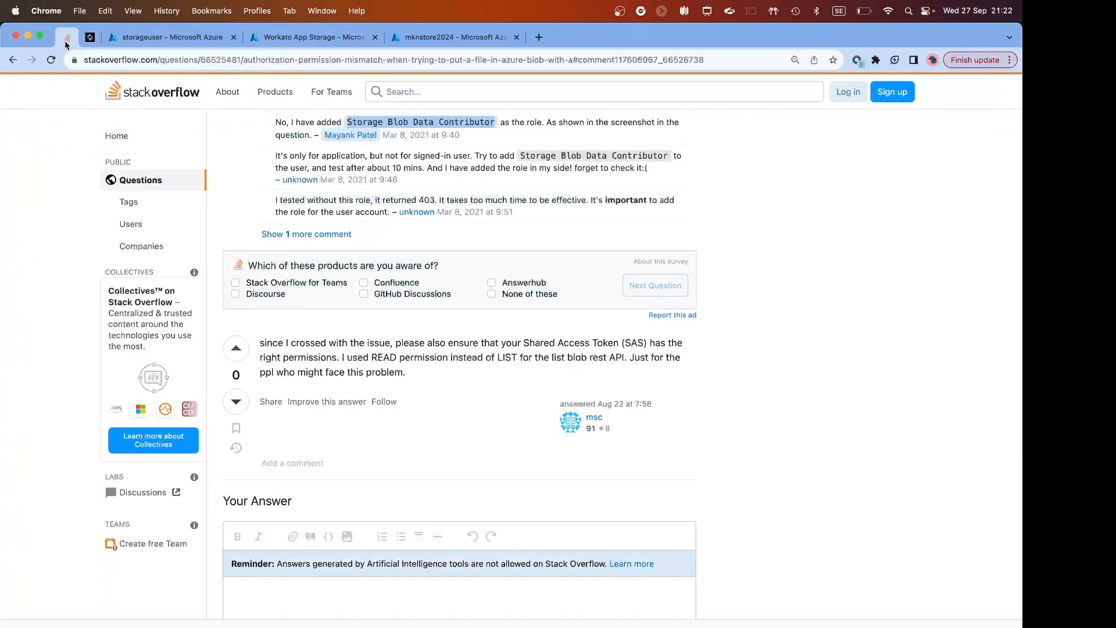
pyautogui.scroll(10, 411, 208)
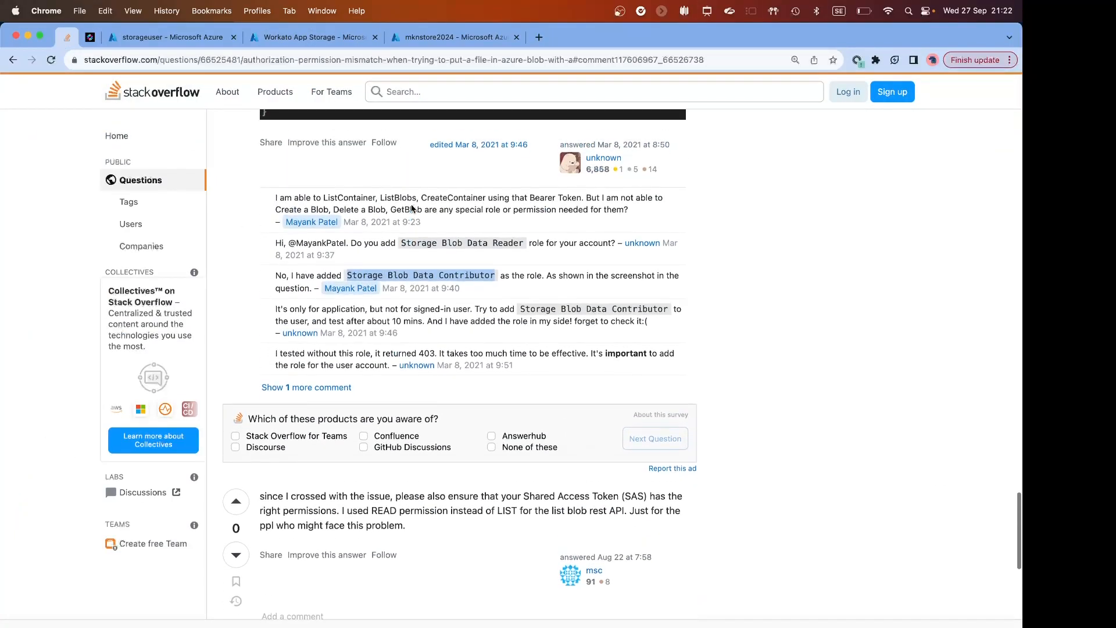
pyautogui.scroll(-7, 412, 208)
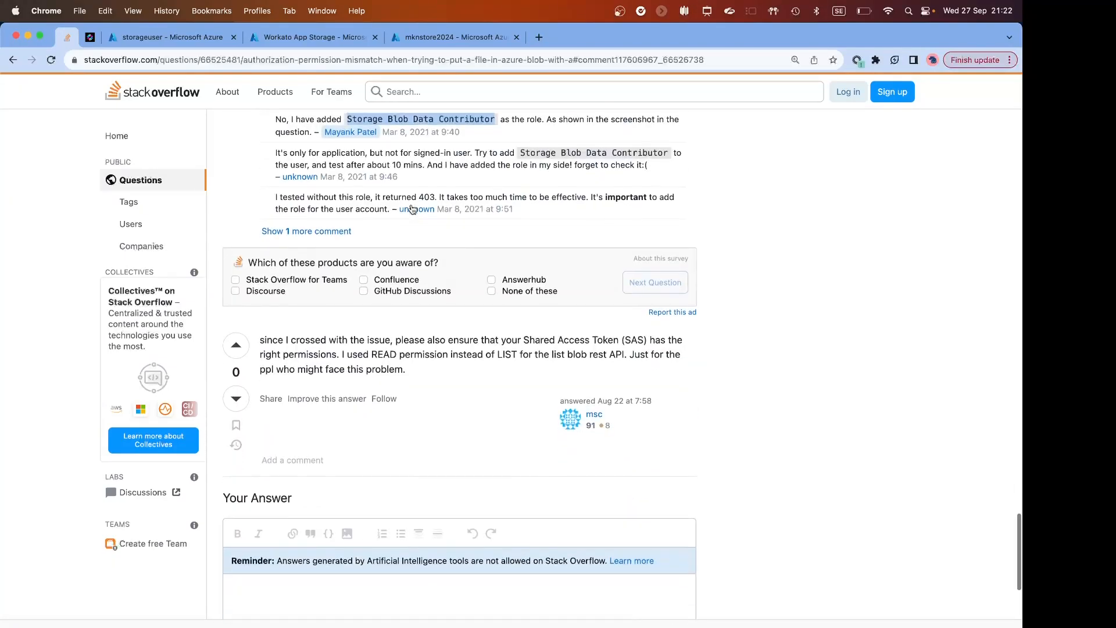
pyautogui.scroll(8, 412, 208)
pyautogui.scroll(-2, 411, 208)
pyautogui.scroll(-1, 412, 208)
pyautogui.click(355, 423)
pyautogui.moveTo(347, 419); pyautogui.dragTo(498, 413)
pyautogui.press('super+c')
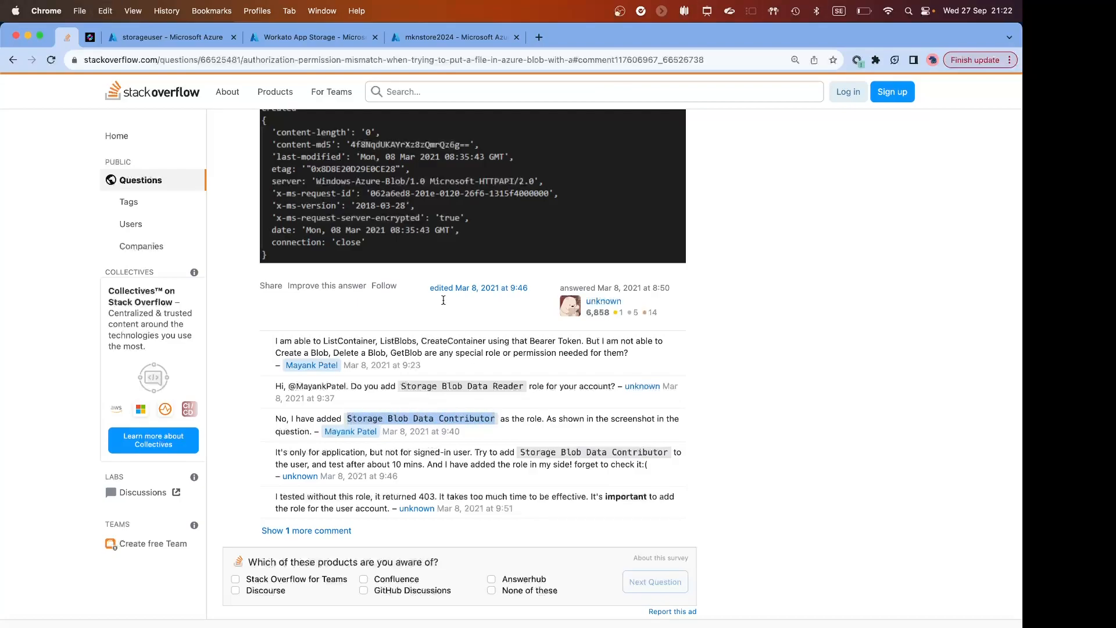
# Start a role assignment in the access control of the mknstore2024 storage account and select the Storage Blob Data Contributor role.
pyautogui.click(433, 37)
pyautogui.scroll(5, 149, 221)
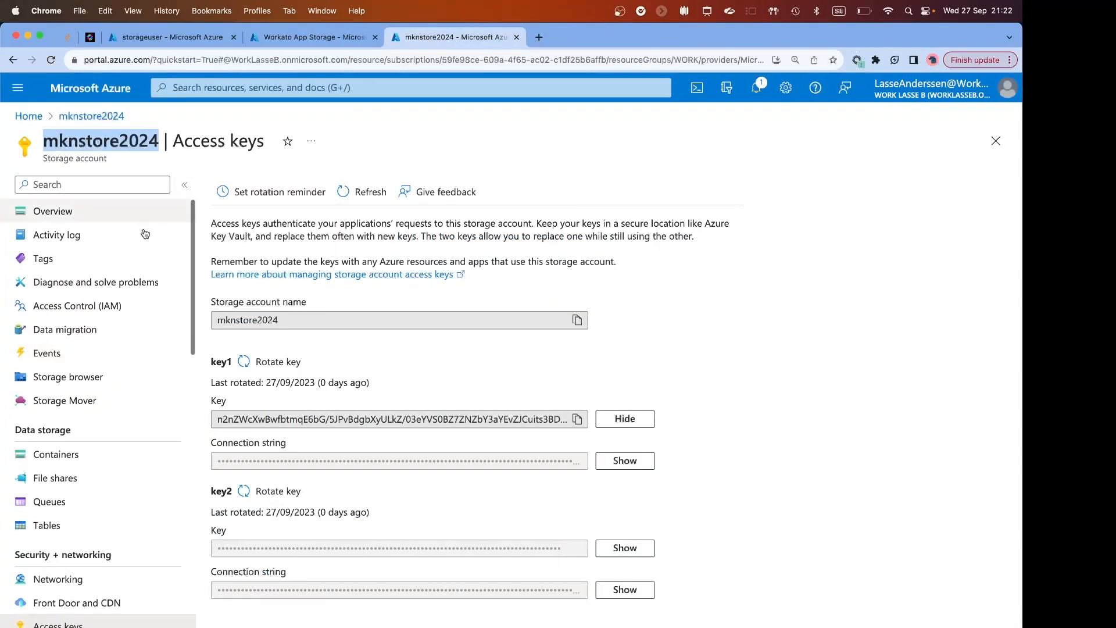
pyautogui.click(88, 308)
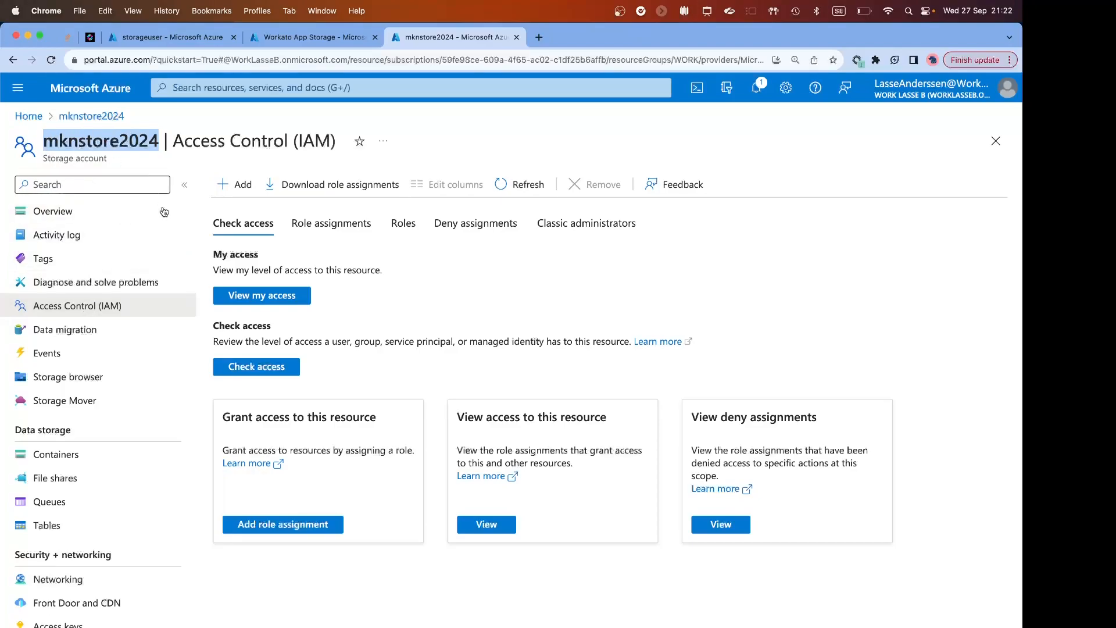
pyautogui.click(239, 185)
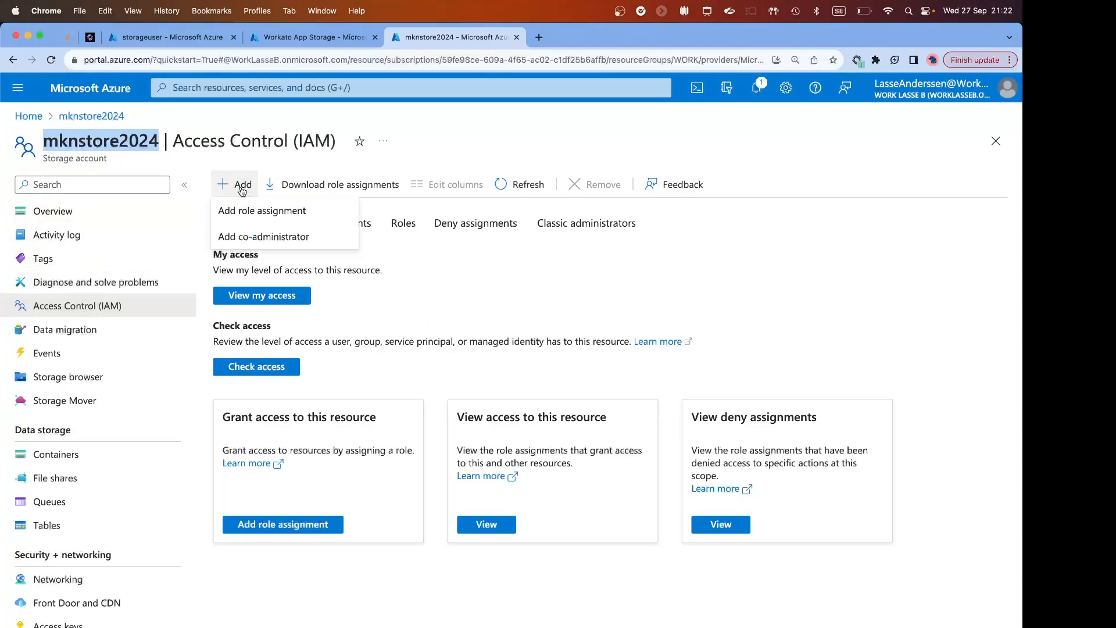
pyautogui.click(248, 212)
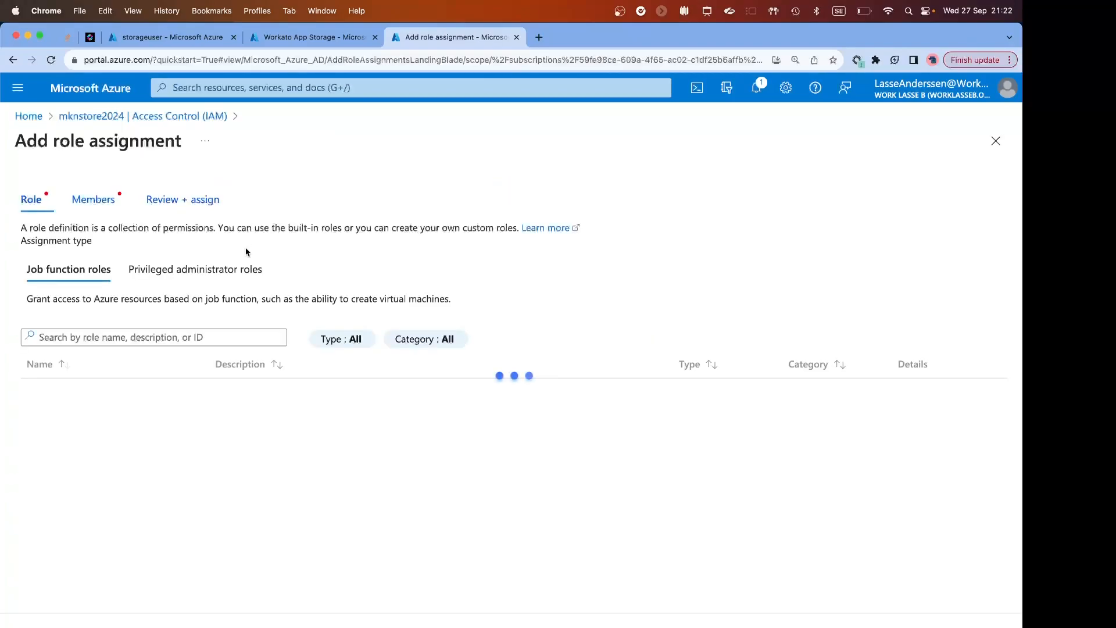
pyautogui.press('super+v')
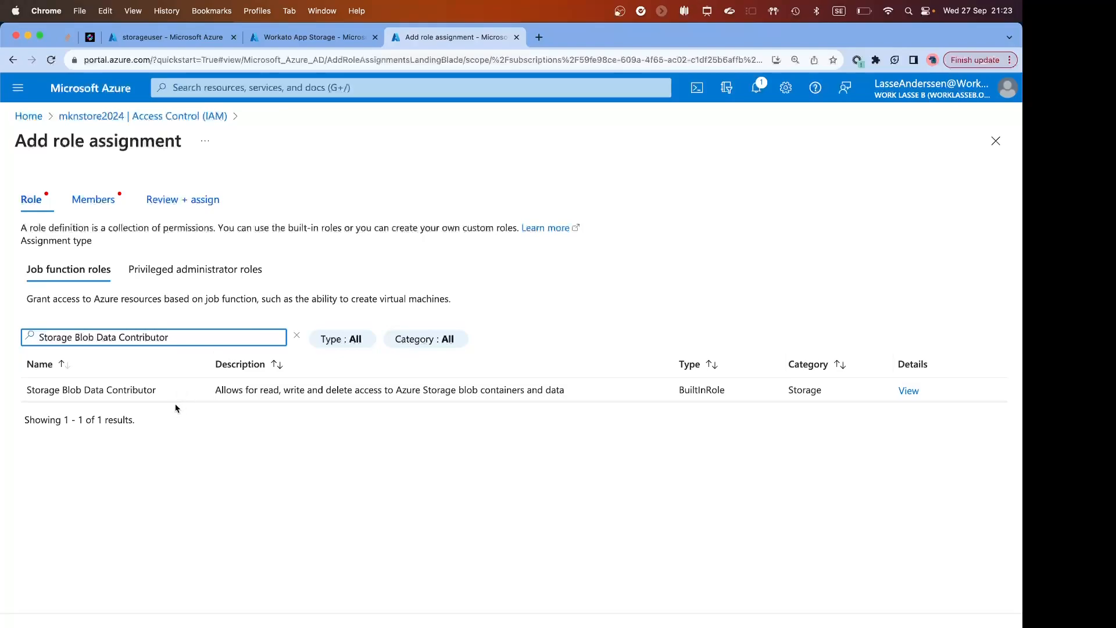
pyautogui.click(174, 396)
# Choose storageuser as the member for the role assignment and submit it through review and assign.
pyautogui.click(89, 200)
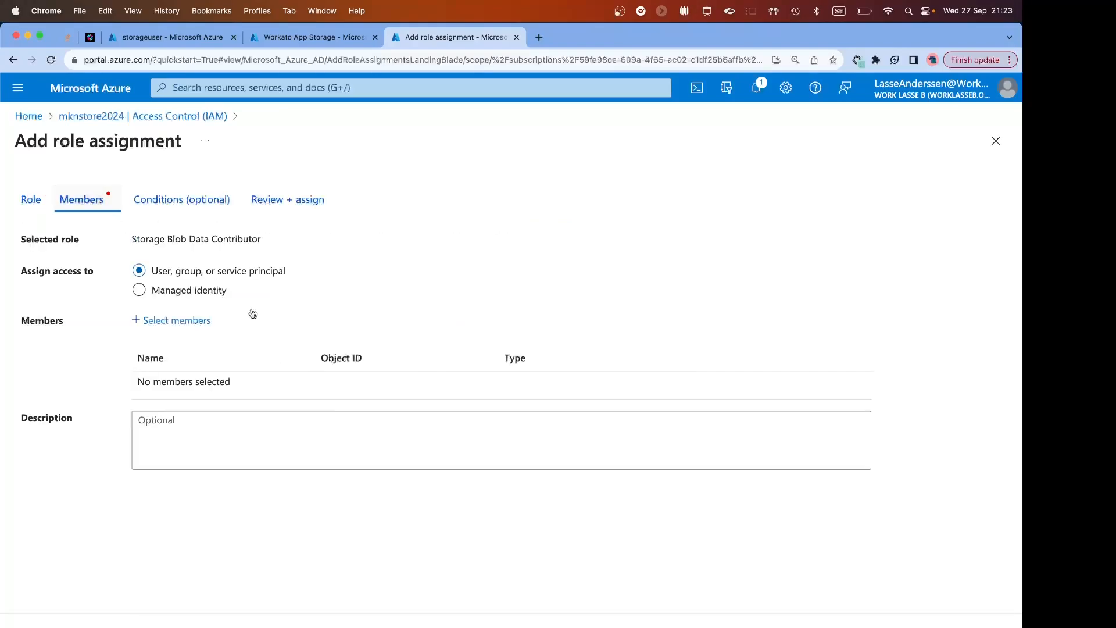
pyautogui.click(183, 324)
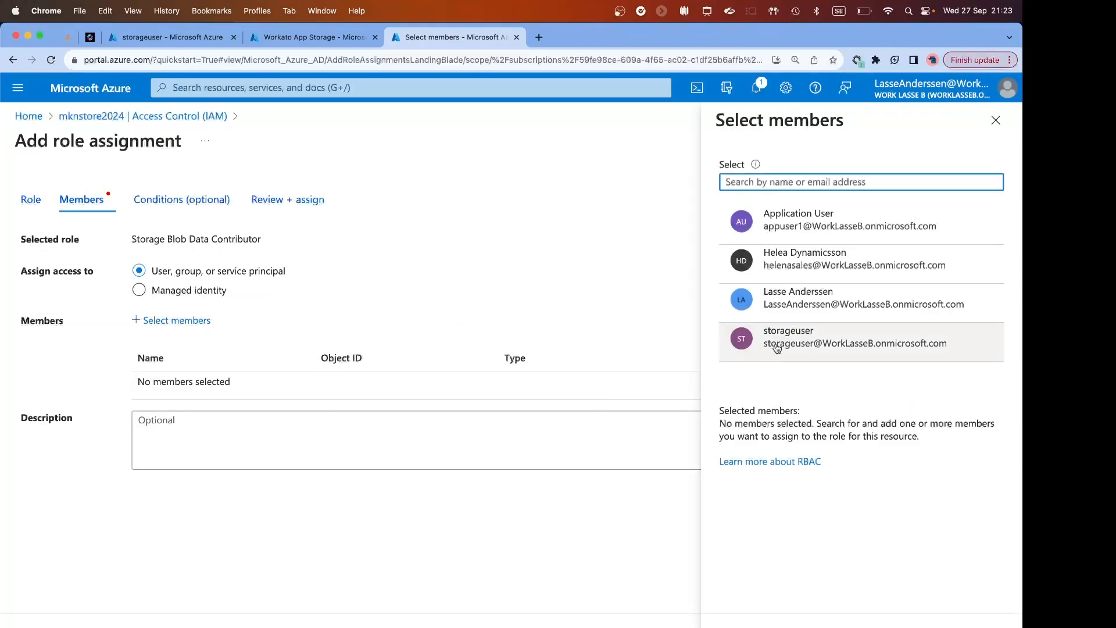
pyautogui.click(776, 349)
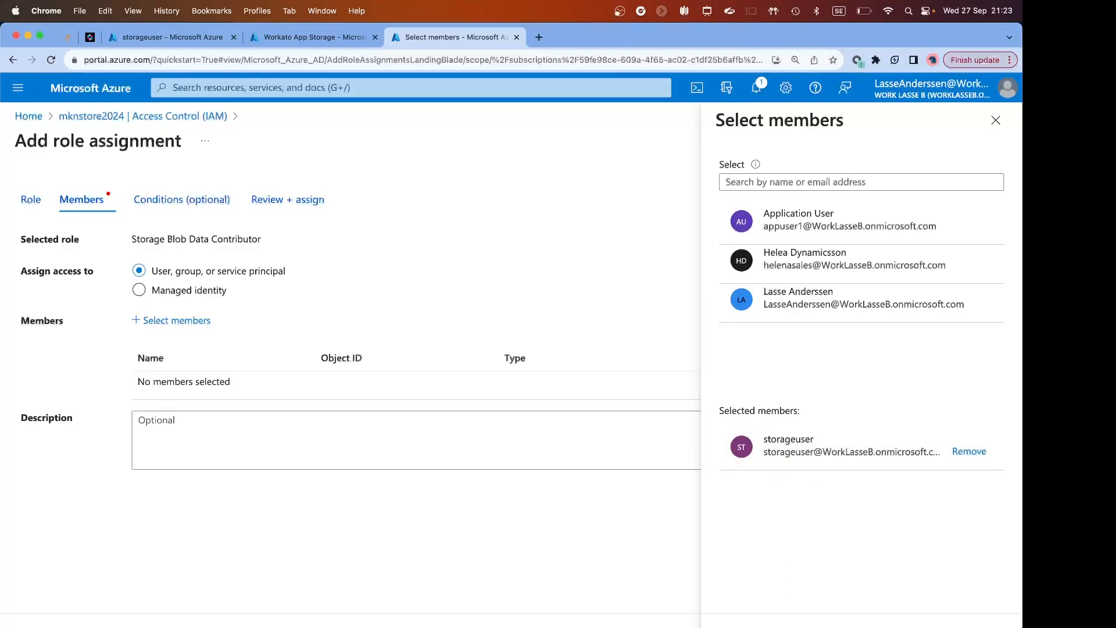
pyautogui.click(741, 626)
pyautogui.click(63, 626)
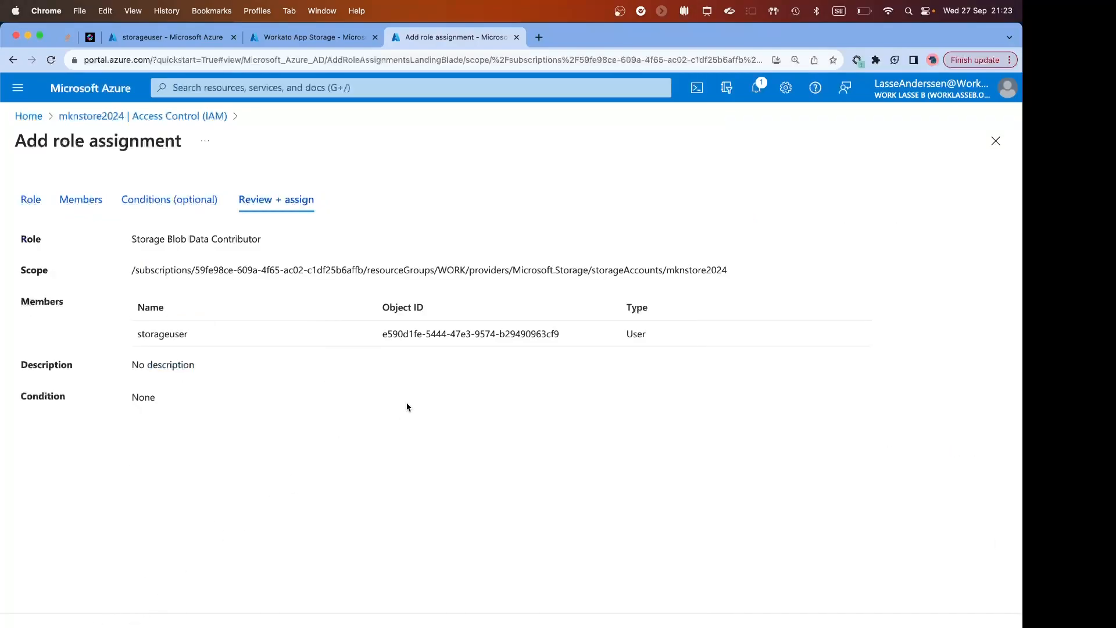
pyautogui.click(63, 626)
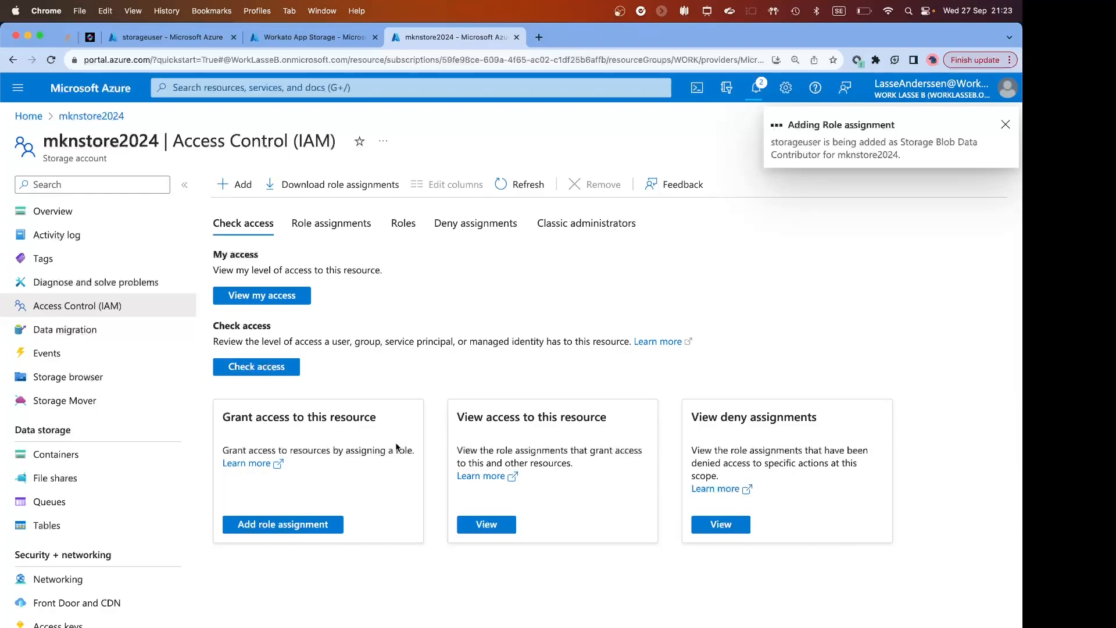
# View the role assignments of mknstore2024 and remove storageuser's Storage Blob Data Owner role.
pyautogui.click(487, 524)
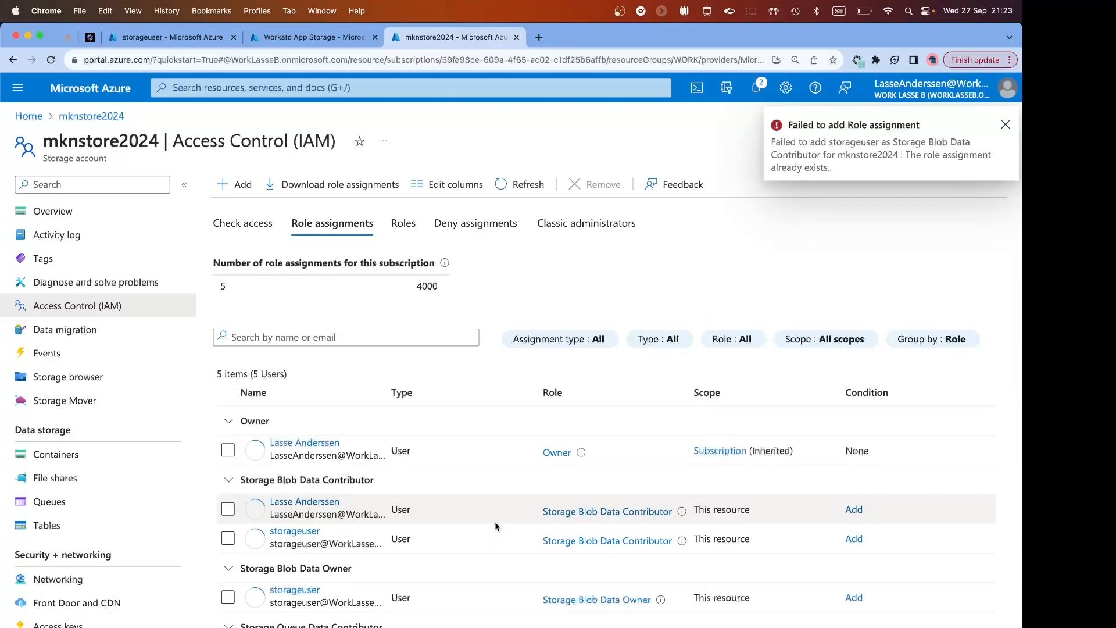
pyautogui.scroll(-1, 495, 526)
pyautogui.scroll(-1, 495, 526)
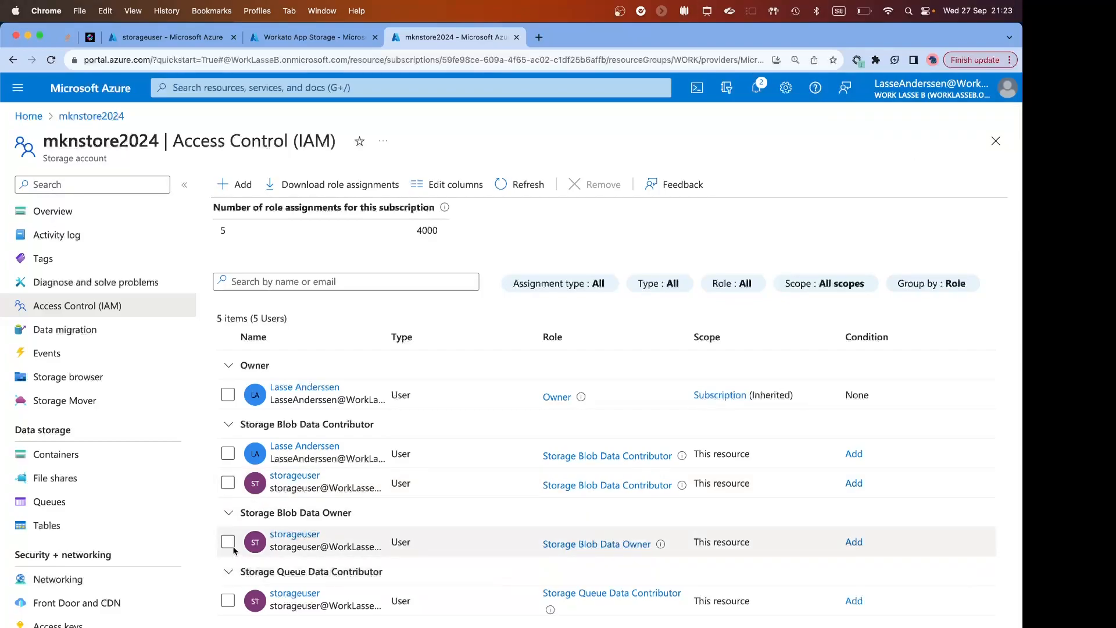
pyautogui.click(228, 542)
pyautogui.click(603, 184)
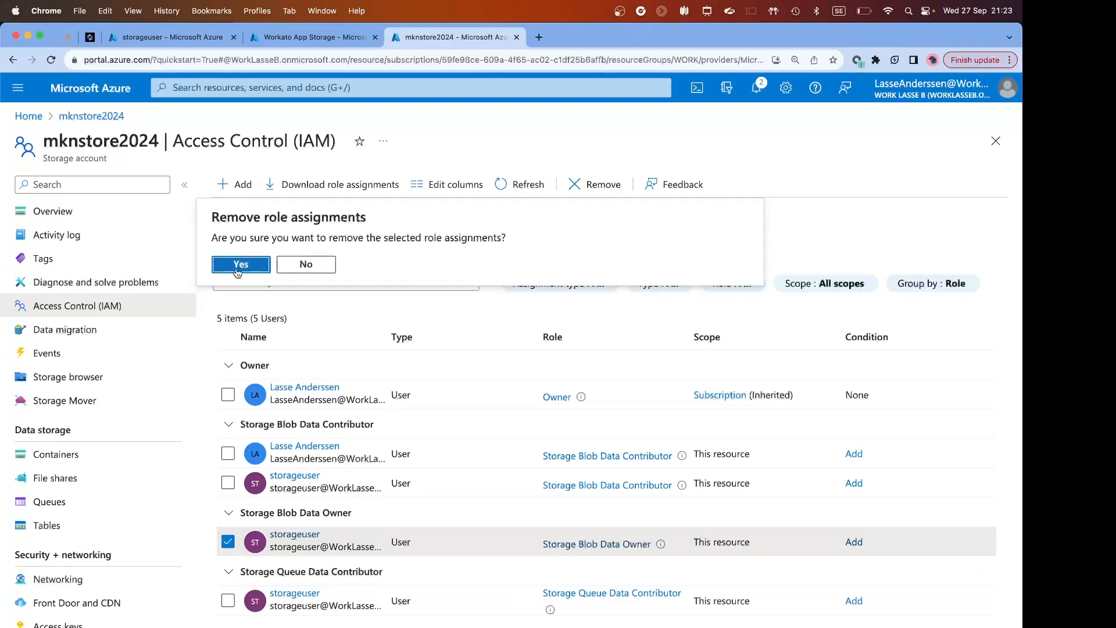
pyautogui.click(238, 264)
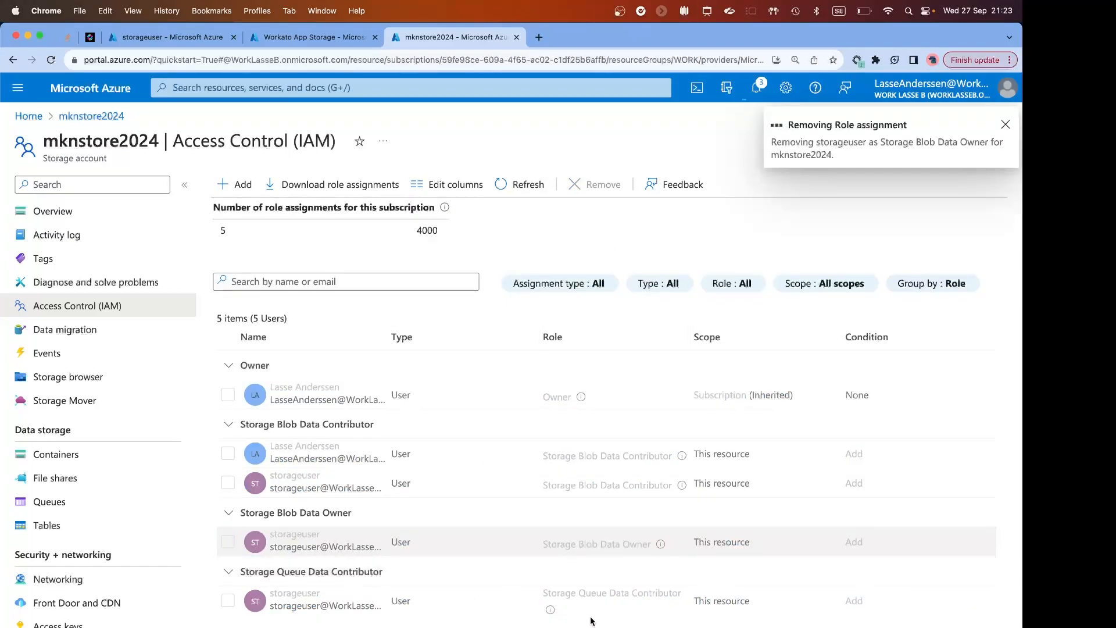
# Remove storageuser's Storage Queue Data Contributor role from mknstore2024 and return to the Workato connection.
pyautogui.click(227, 597)
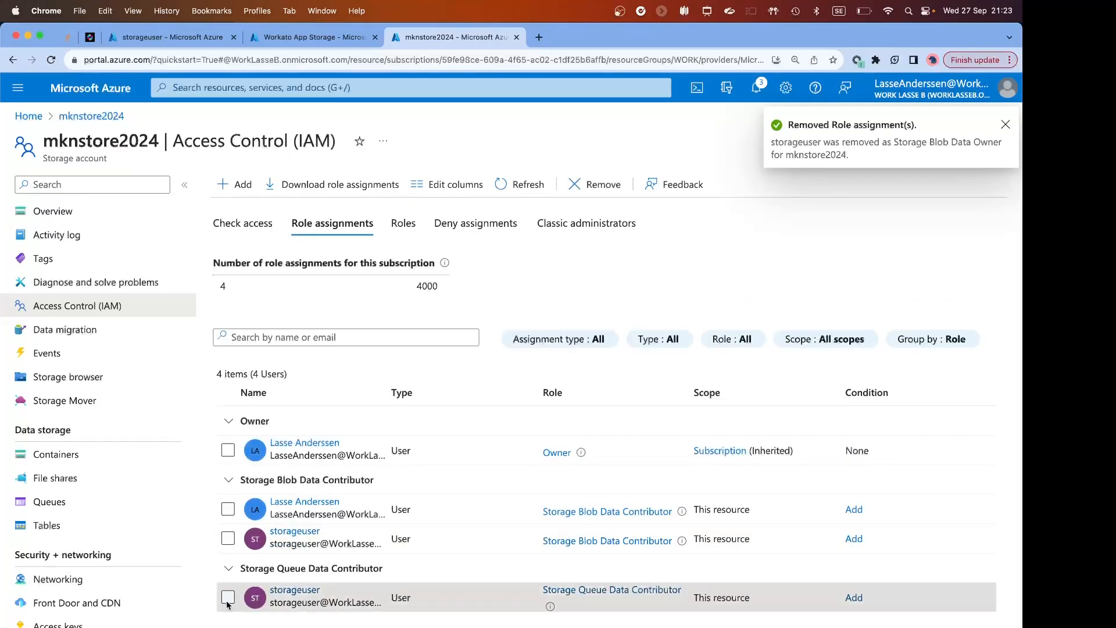
pyautogui.click(594, 185)
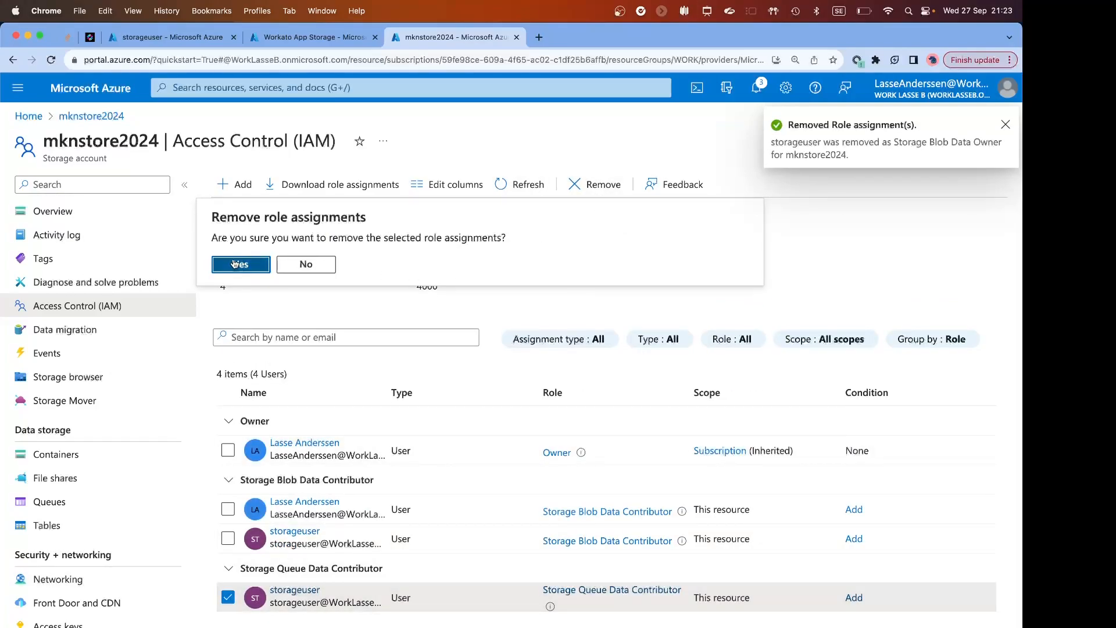
pyautogui.click(240, 264)
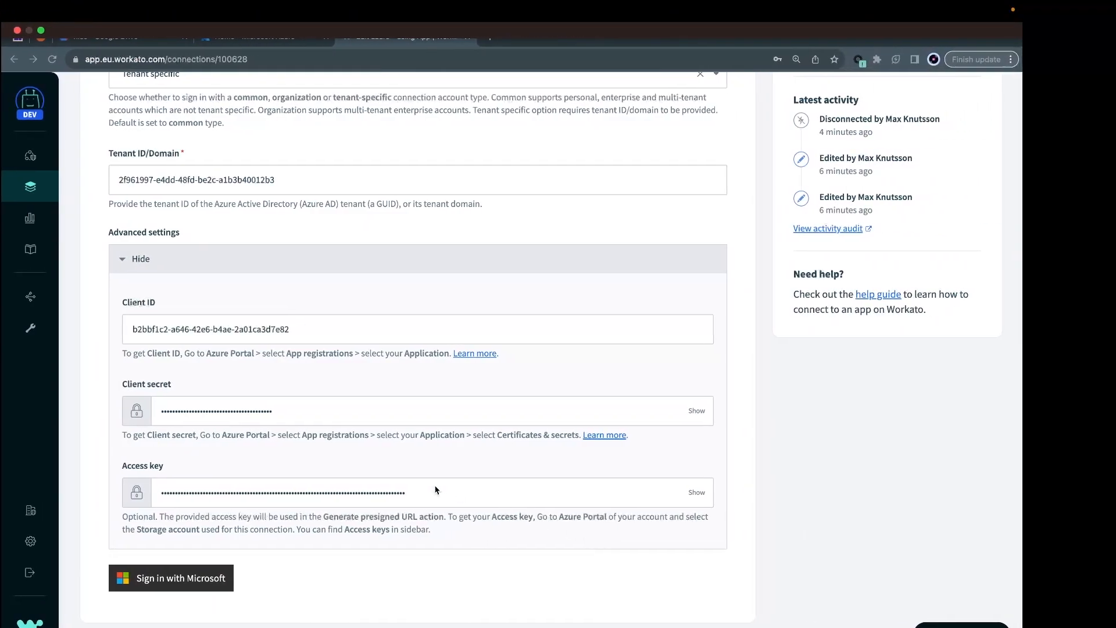
pyautogui.scroll(3, 385, 487)
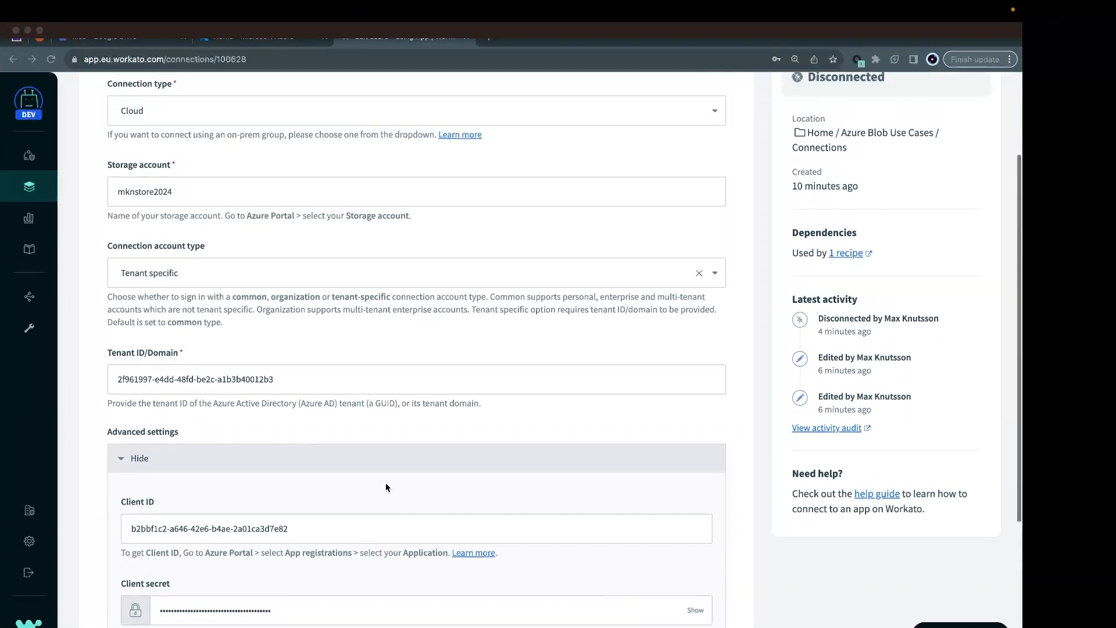
# Connect the Workato connection to Azure with the storageuser account, postponing the Microsoft Authenticator setup.
pyautogui.scroll(-5, 385, 487)
pyautogui.click(210, 562)
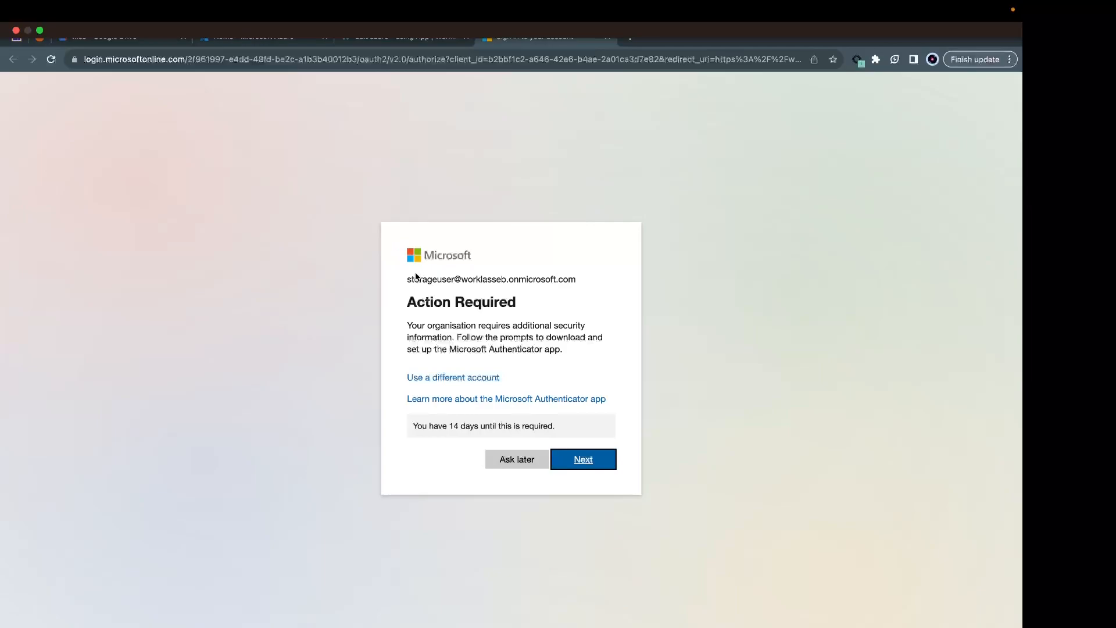
pyautogui.moveTo(407, 279); pyautogui.dragTo(568, 281)
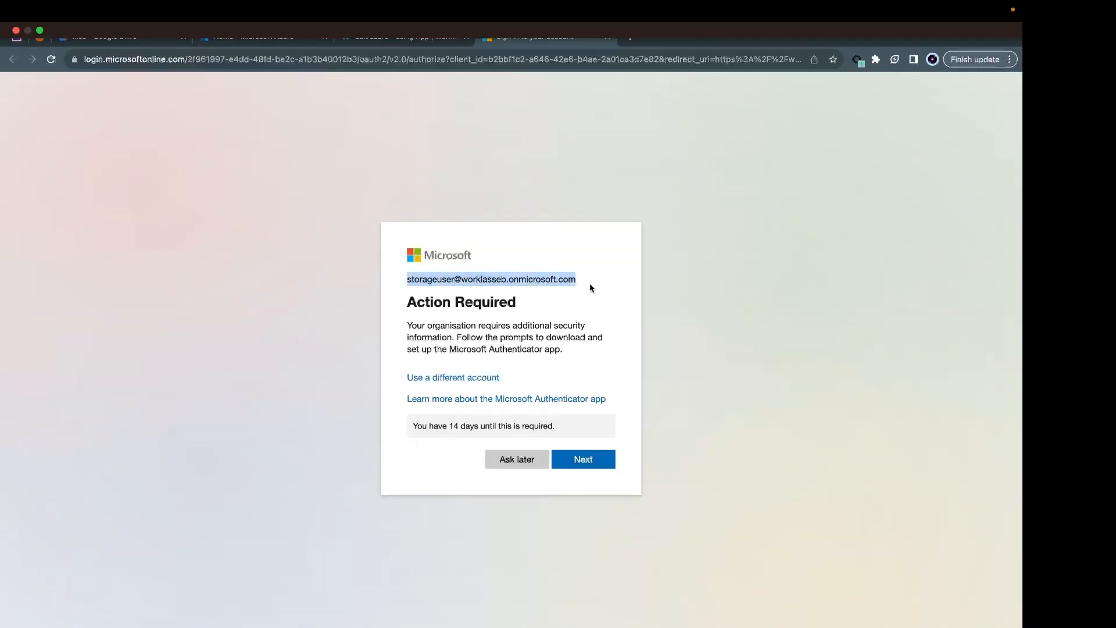
pyautogui.press('super+l')
pyautogui.write('Storage Blob Data Contributor')
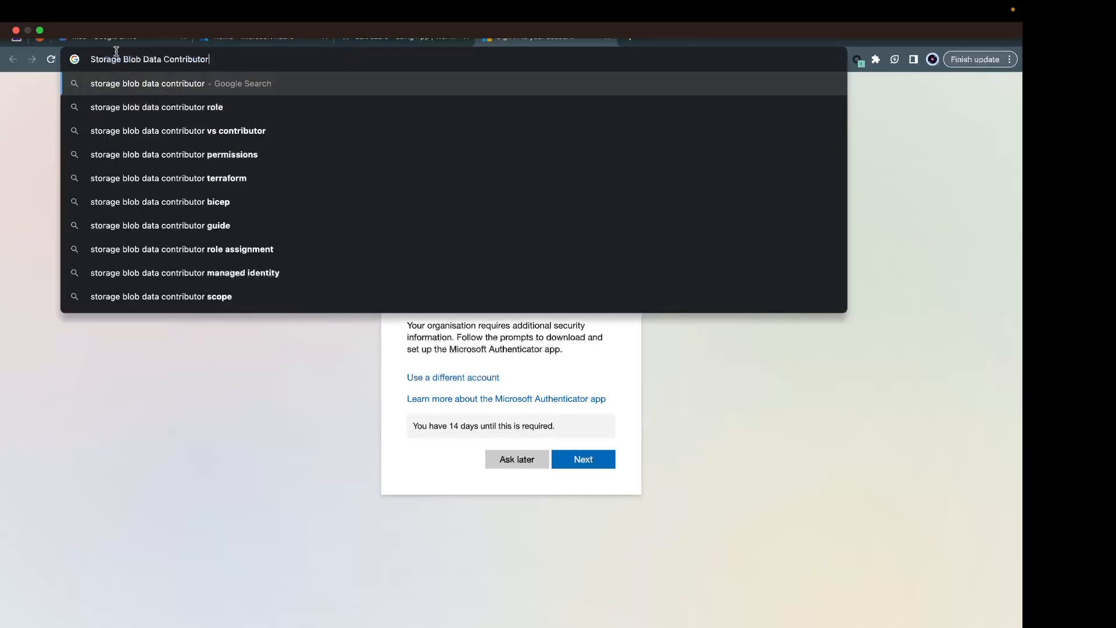
pyautogui.click(283, 459)
pyautogui.click(522, 463)
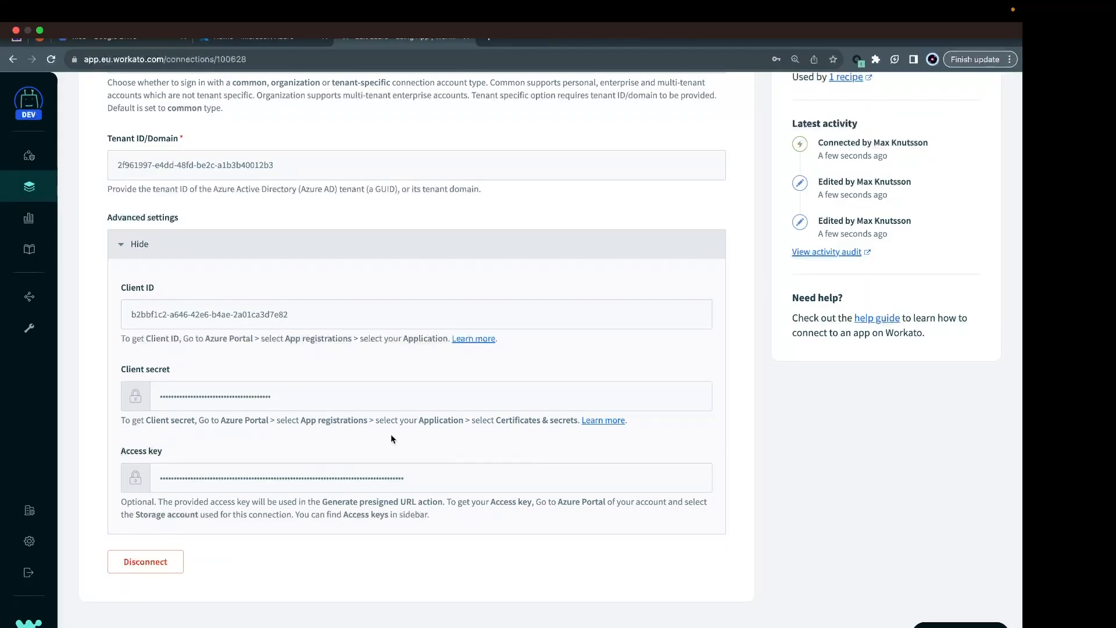
# Rename the connection to "Azure - using App", capitalizing its first letter.
pyautogui.scroll(5, 393, 427)
pyautogui.scroll(1, 541, 227)
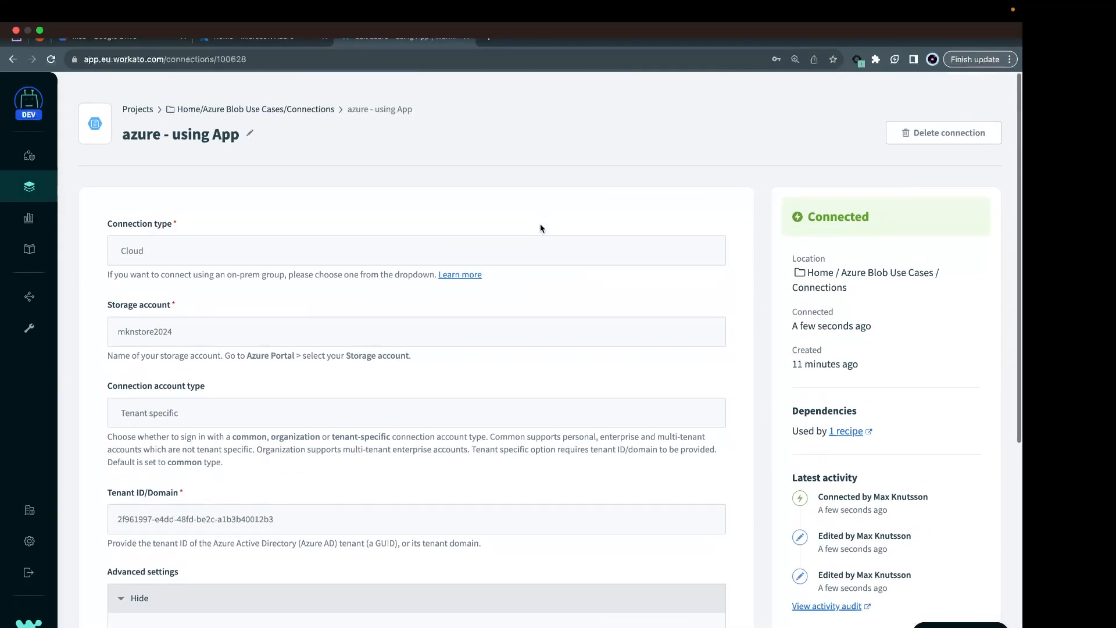
pyautogui.click(137, 123)
pyautogui.press('BackSpace')
pyautogui.write('A')
pyautogui.press('Return')
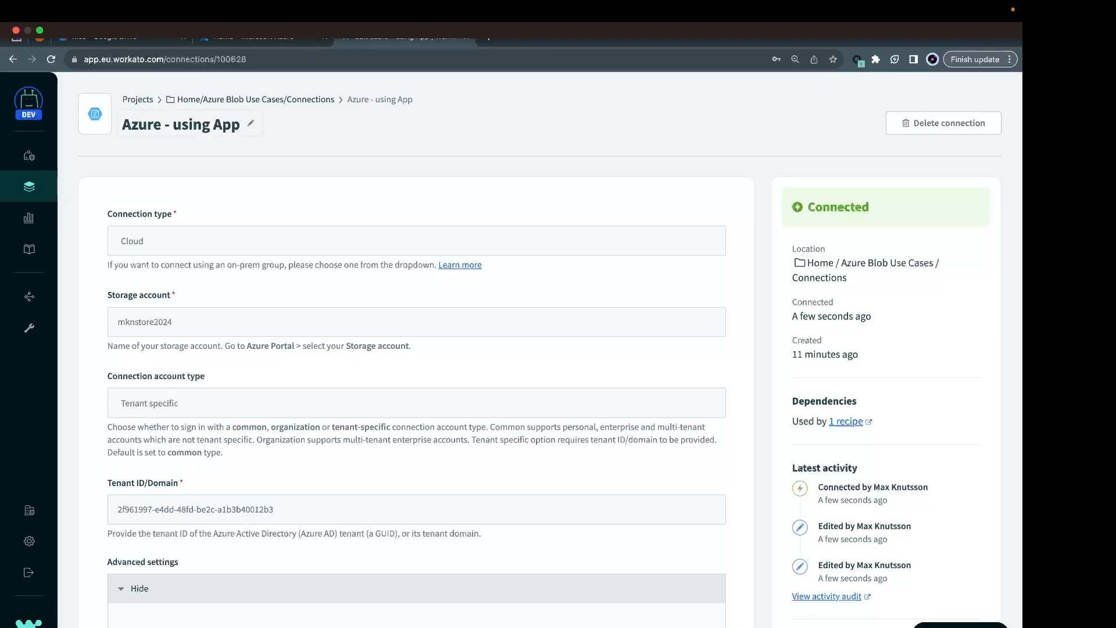
# Open the "drive file to azure blob" recipe from the Connections folder for editing and show its Upload Blob action.
pyautogui.click(231, 101)
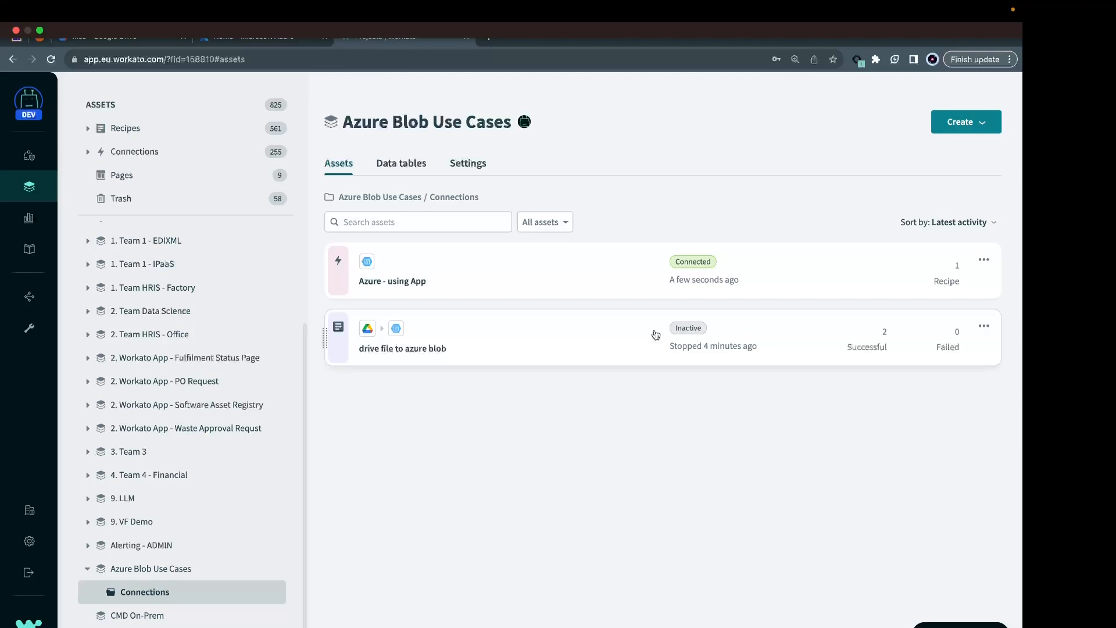
pyautogui.click(656, 335)
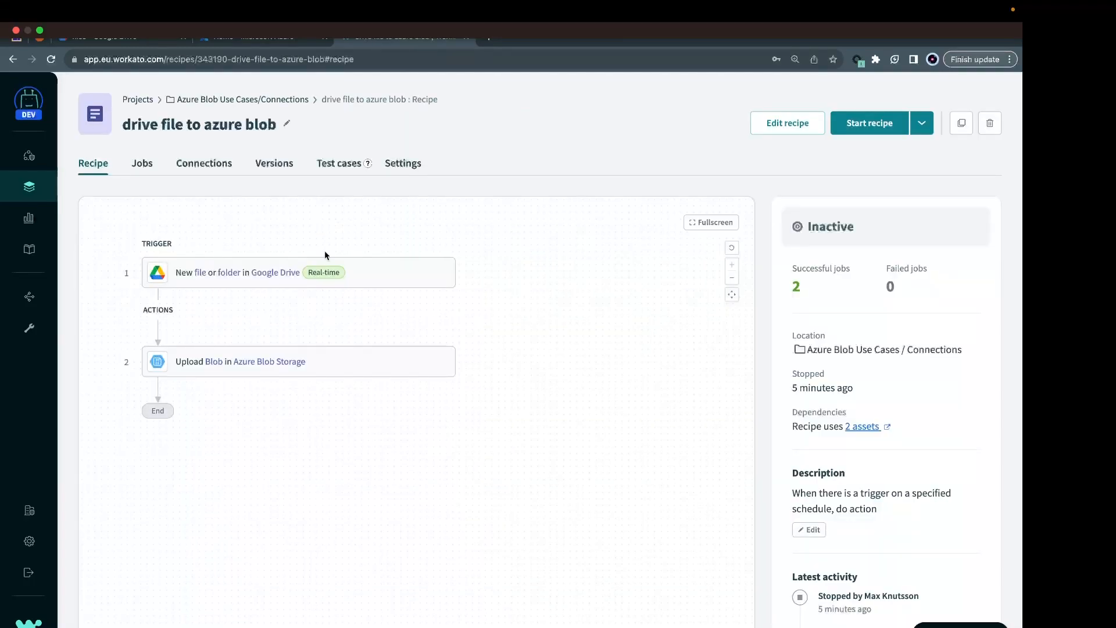
pyautogui.click(315, 275)
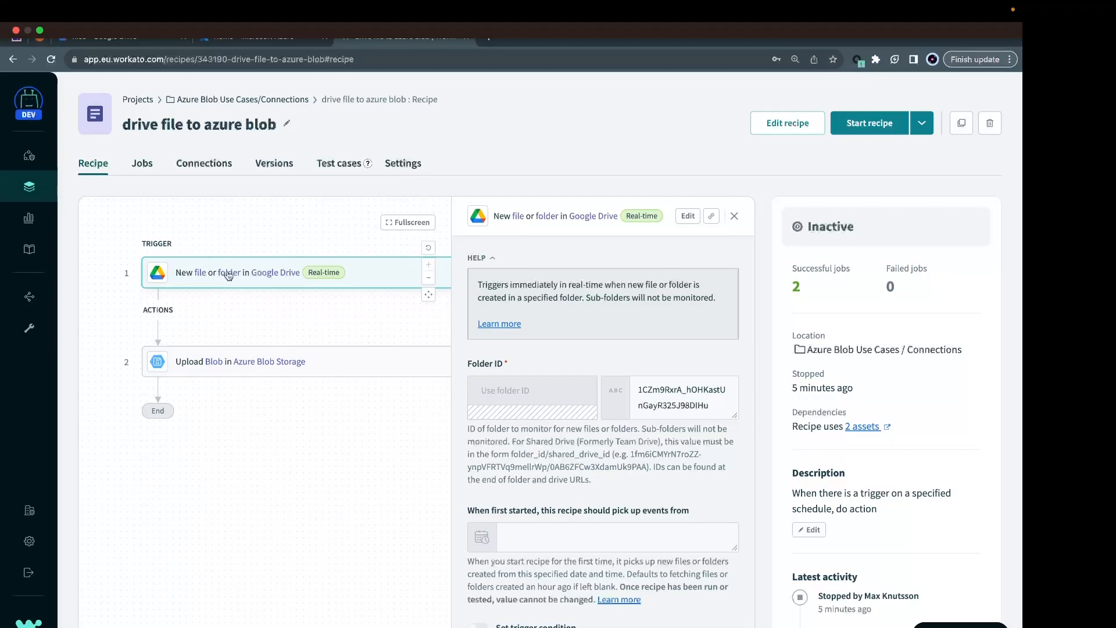
pyautogui.click(792, 124)
pyautogui.click(300, 263)
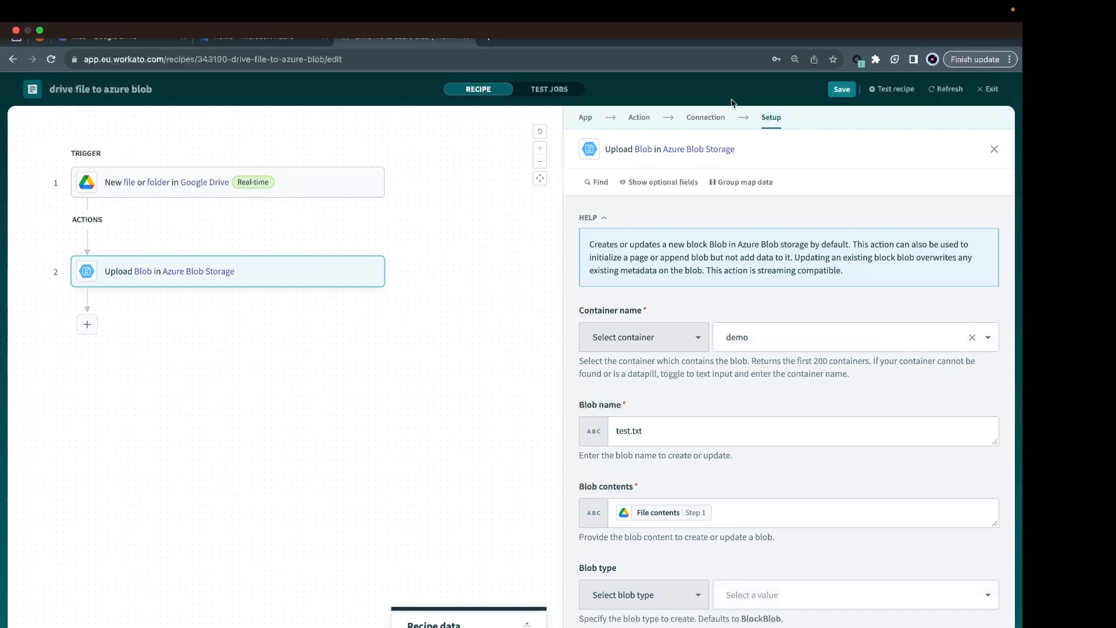
# Review the Upload Blob action's app, action and connection choices and select the "Azure - using App" connection.
pyautogui.click(632, 119)
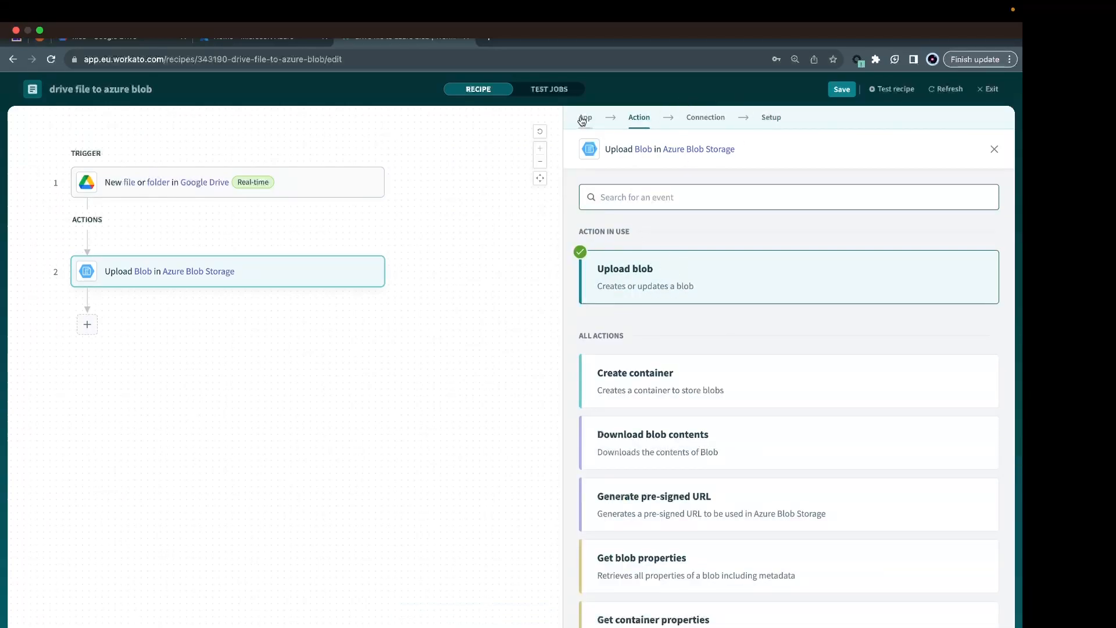
pyautogui.click(584, 118)
pyautogui.click(636, 117)
pyautogui.click(706, 118)
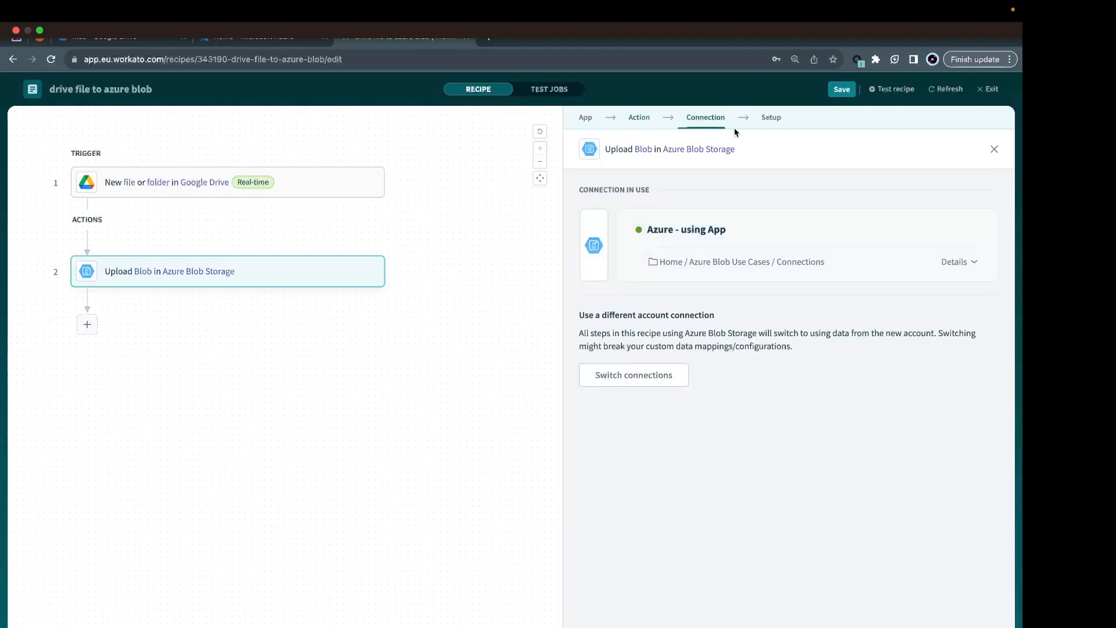
pyautogui.click(672, 373)
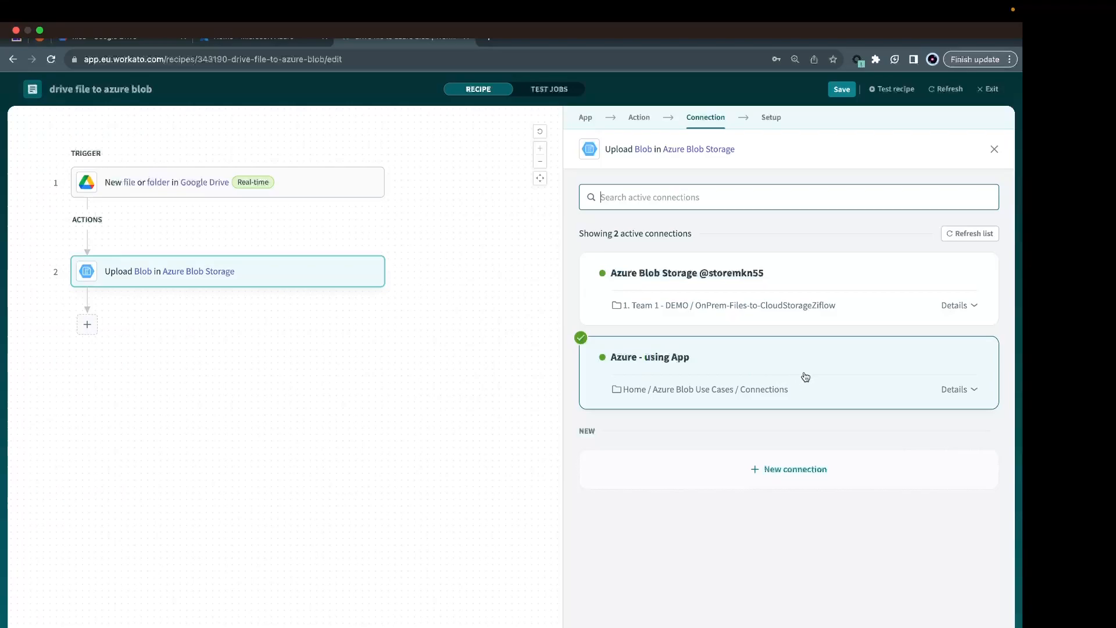
pyautogui.click(955, 399)
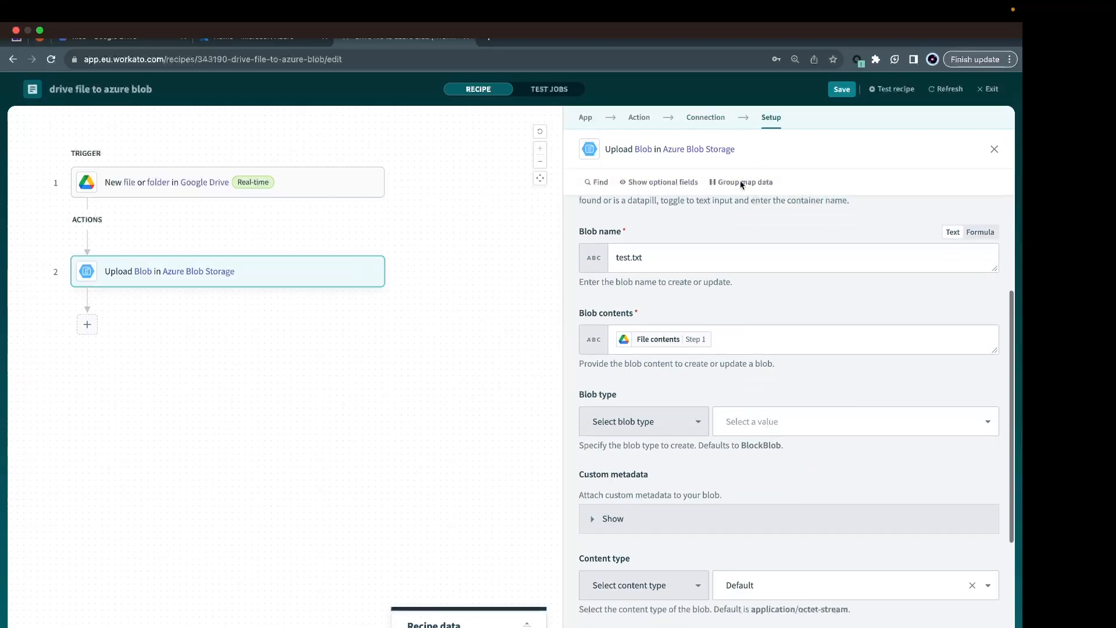
# Clear the Blob contents of the Upload Blob action and map the Google Drive File contents datapill from step 1 again.
pyautogui.scroll(2, 667, 238)
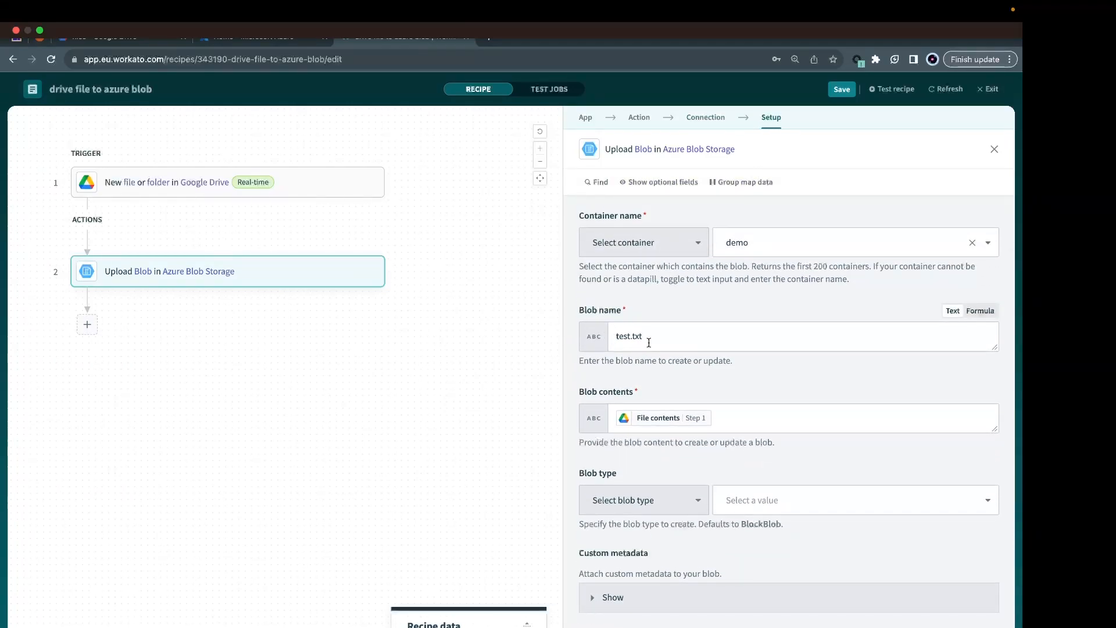
pyautogui.scroll(-3, 648, 342)
pyautogui.click(724, 279)
pyautogui.press('BackSpace')
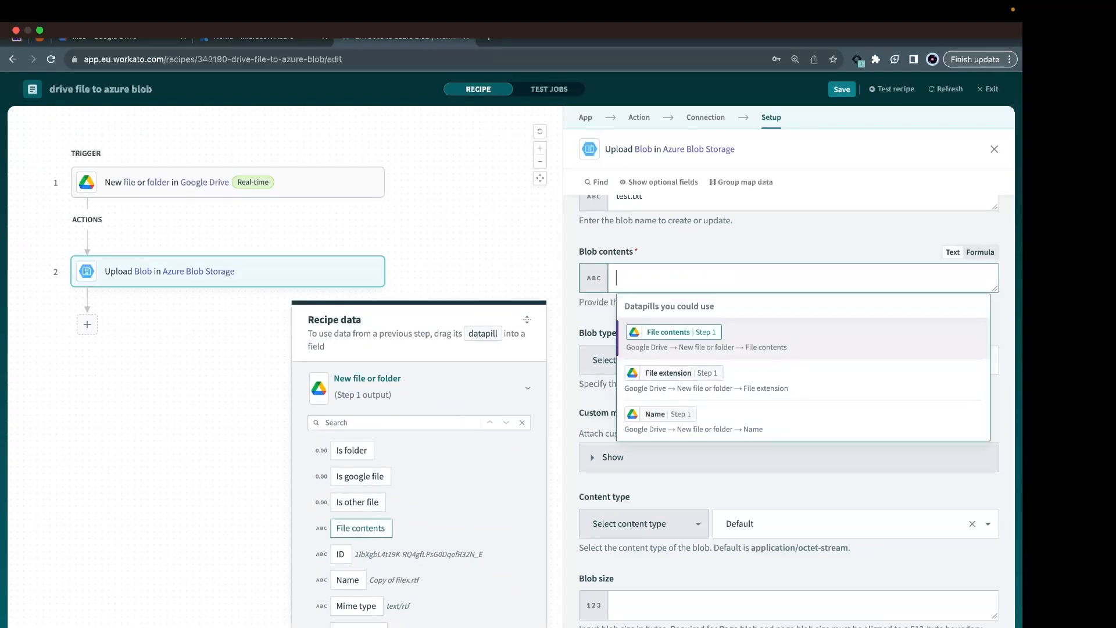
pyautogui.click(676, 337)
pyautogui.scroll(-2, 785, 387)
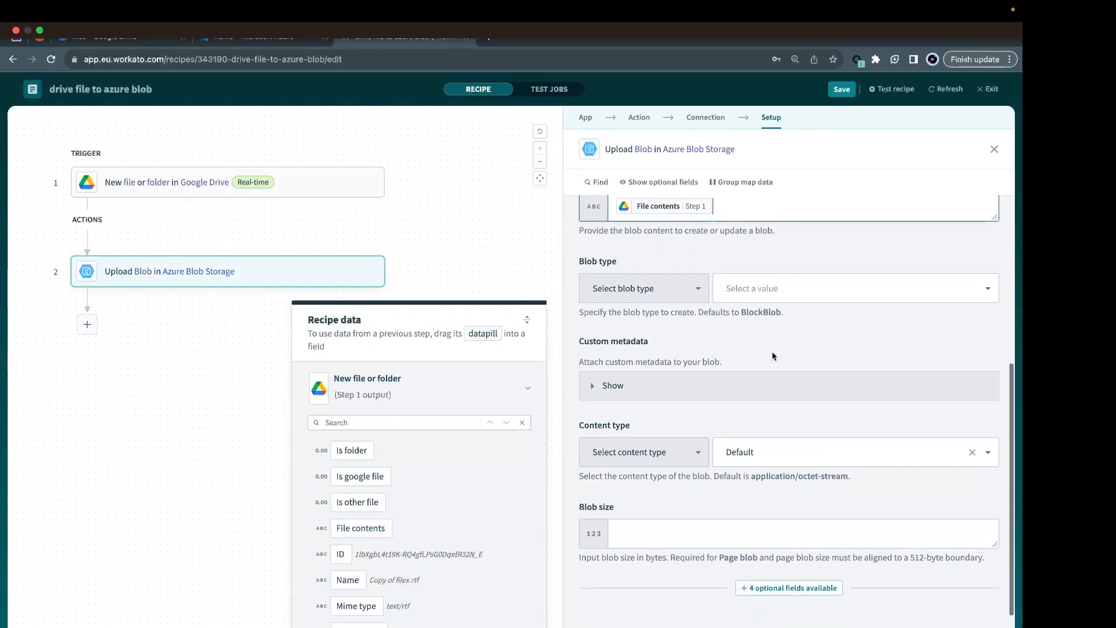
# Test the recipe and inspect the output and input of the Upload Blob action in the test job.
pyautogui.click(892, 89)
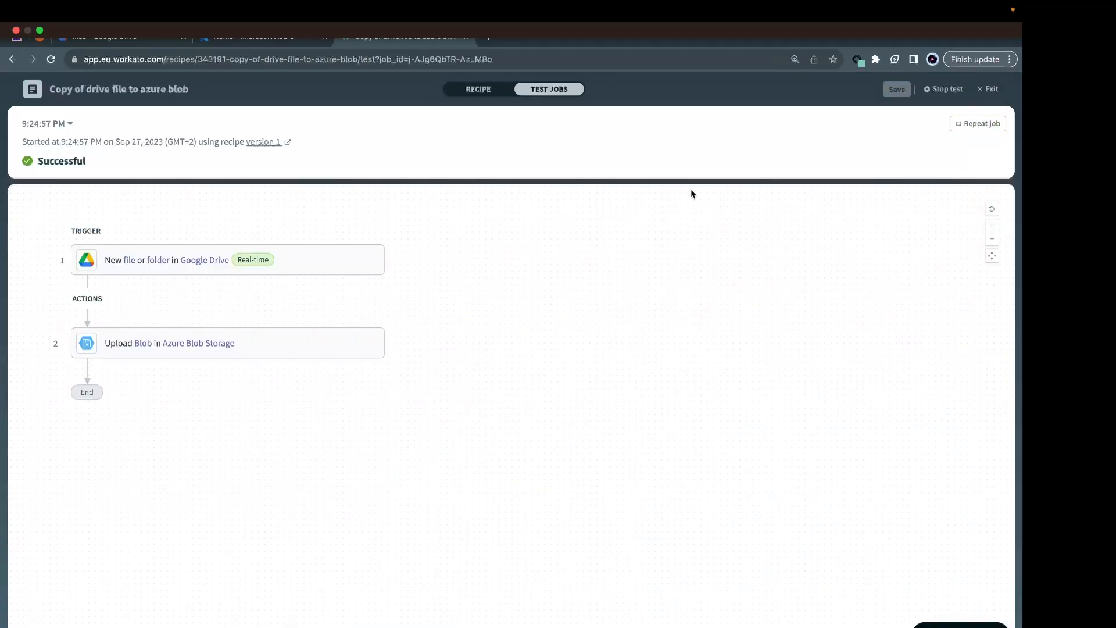
pyautogui.click(343, 348)
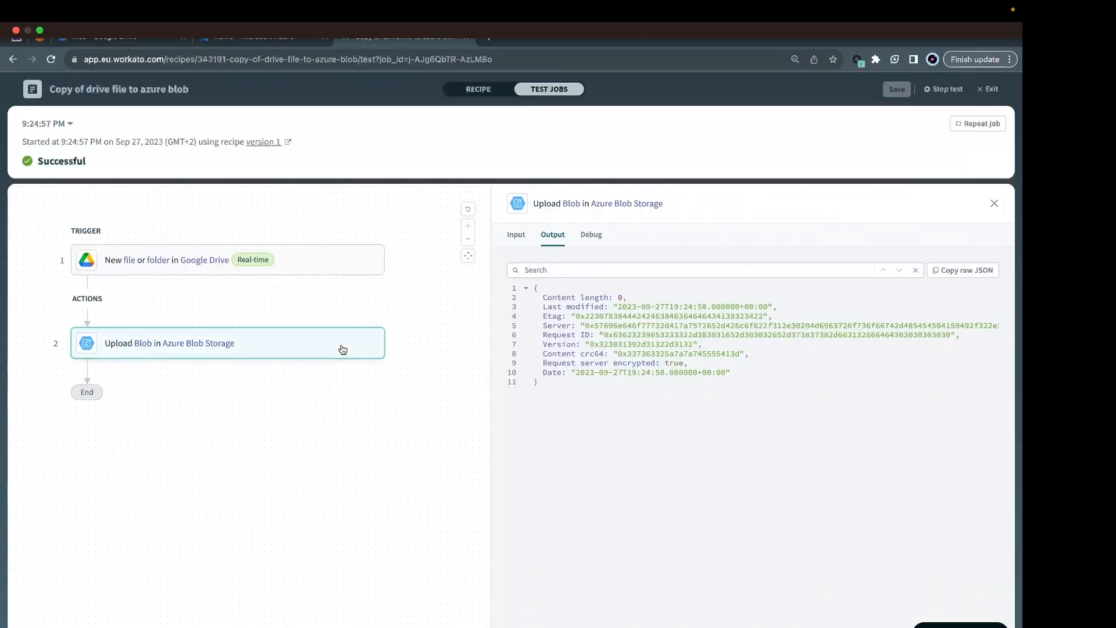
pyautogui.click(515, 239)
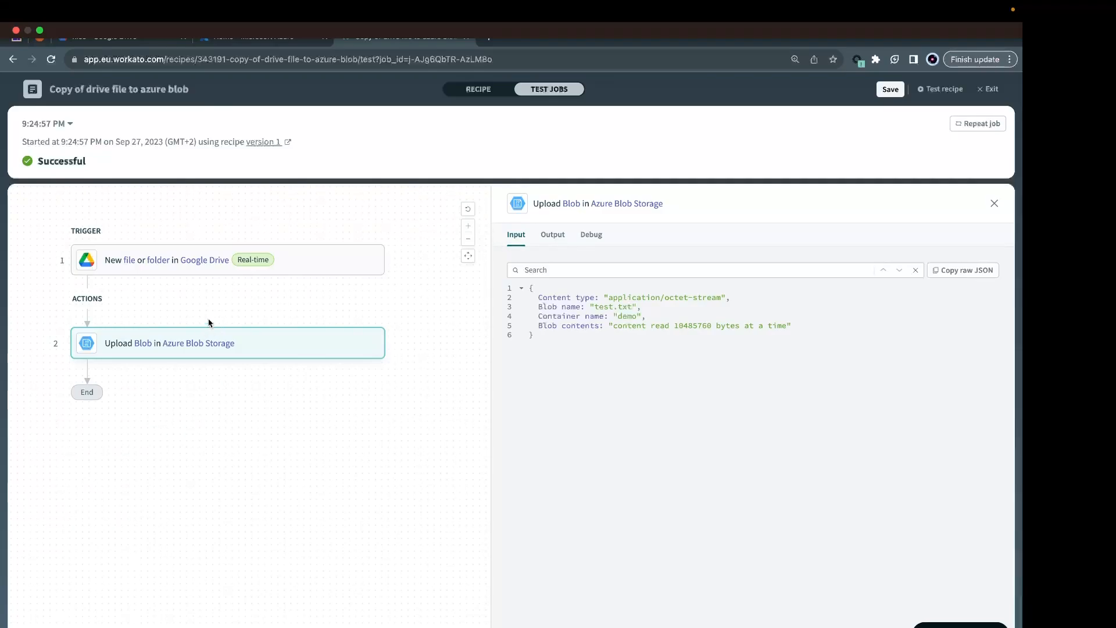
# Look at the Stack Overflow question on the Azure Blob authorization permission mismatch and return to the Workato test job.
pyautogui.hotkey('ctrl', 'Left')
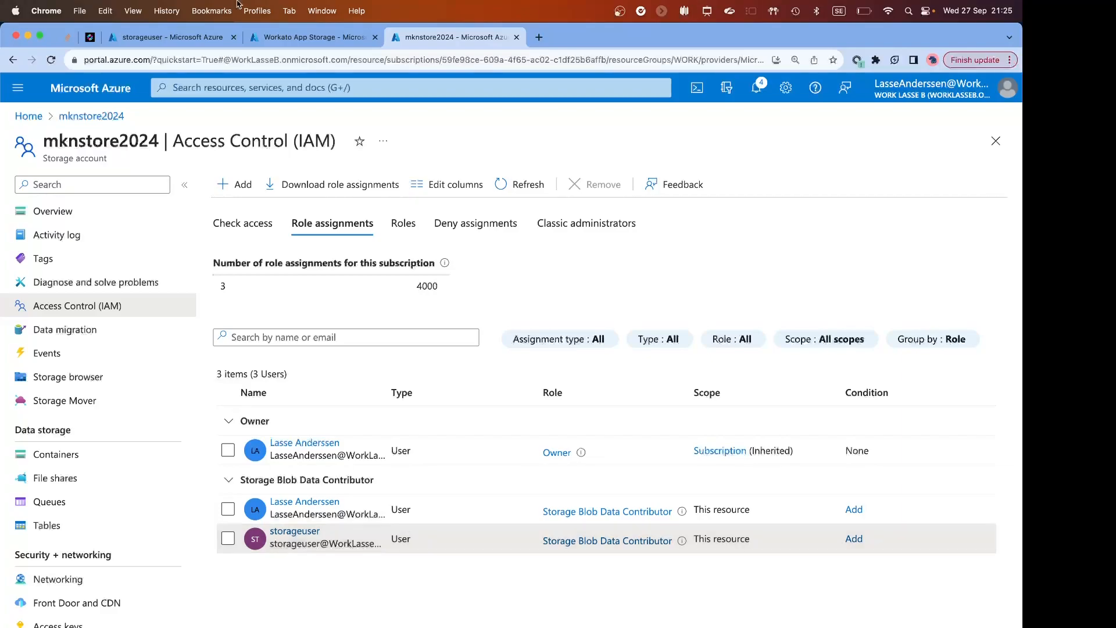
pyautogui.click(90, 38)
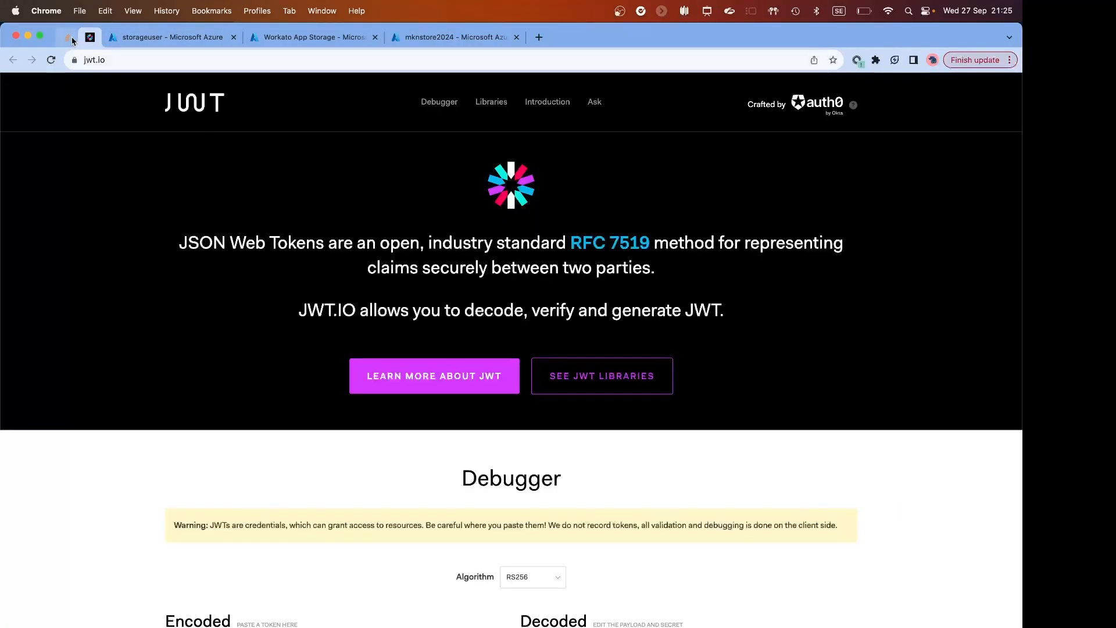
pyautogui.click(67, 36)
pyautogui.scroll(15, 337, 321)
pyautogui.scroll(8, 337, 321)
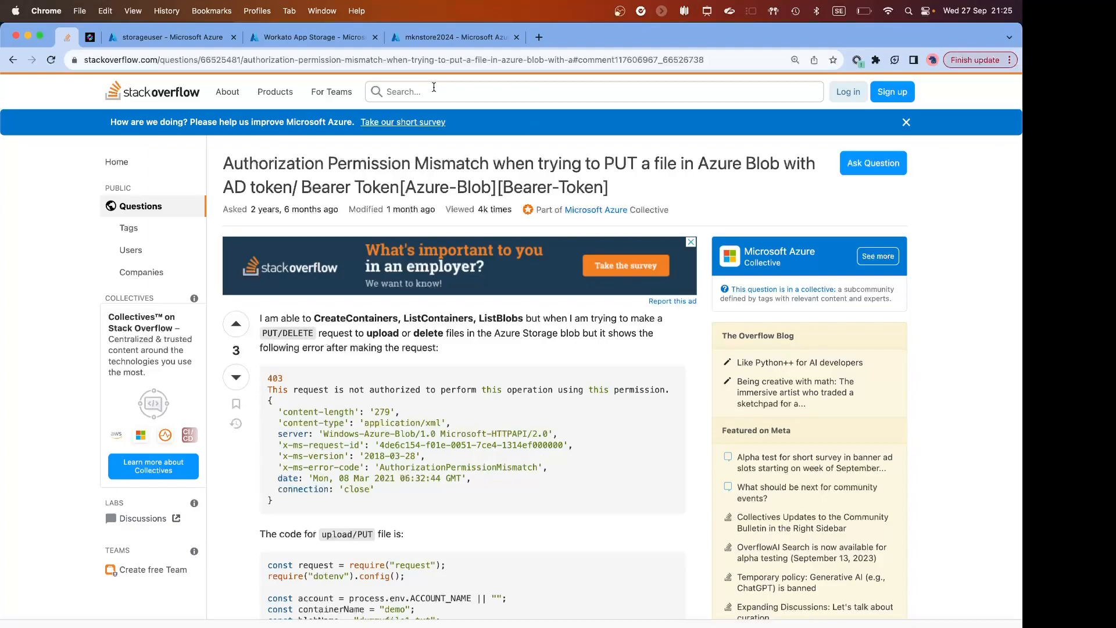
pyautogui.hotkey('ctrl', 'Right')
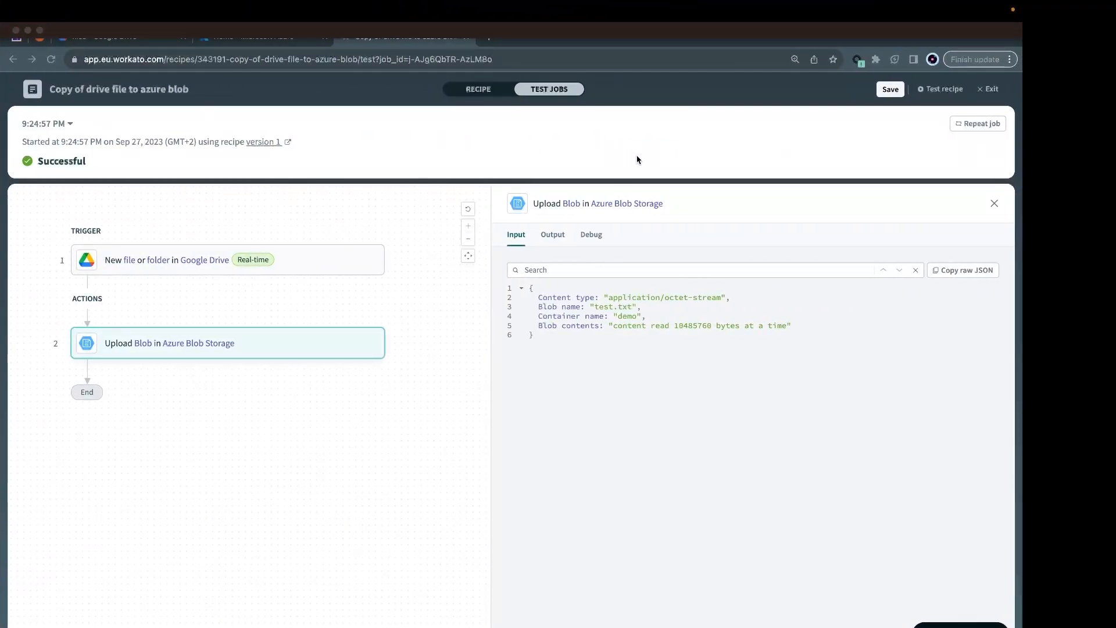
# Edit the recipe again and add an Azure Blob Storage action that generates a pre-signed URL after the blob upload.
pyautogui.moveTo(618, 624)
pyautogui.click(980, 90)
pyautogui.click(791, 123)
pyautogui.click(235, 300)
pyautogui.click(88, 353)
pyautogui.write('azure')
pyautogui.click(599, 268)
pyautogui.scroll(-2, 662, 467)
pyautogui.scroll(-2, 662, 467)
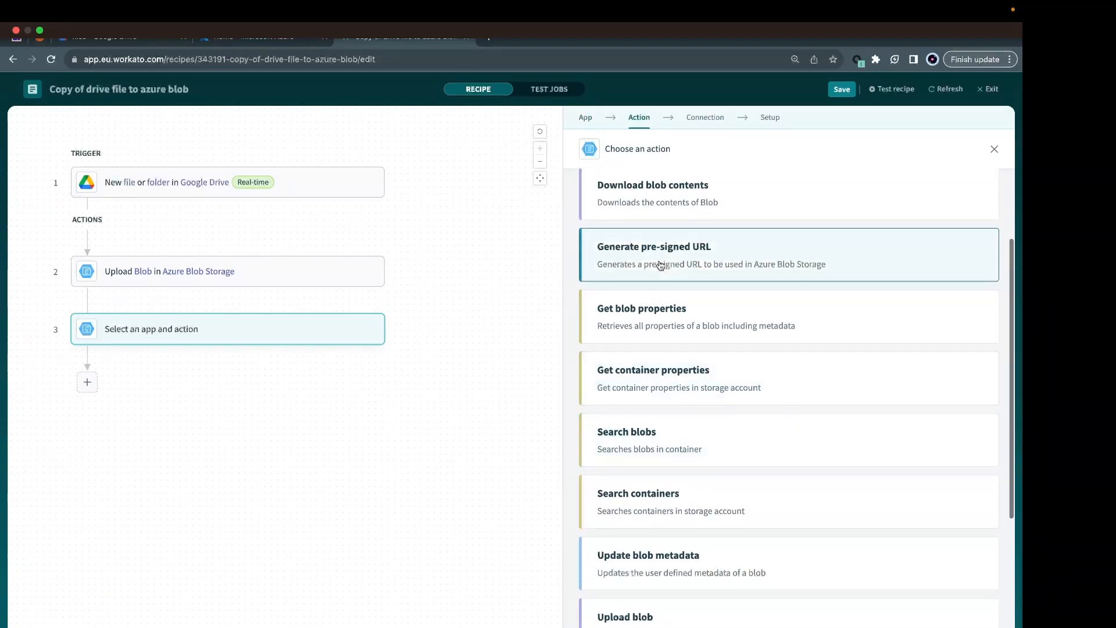
pyautogui.click(661, 267)
# Set the pre-signed URL action to the demo container, the Test.txt blob and the Read permission.
pyautogui.click(748, 328)
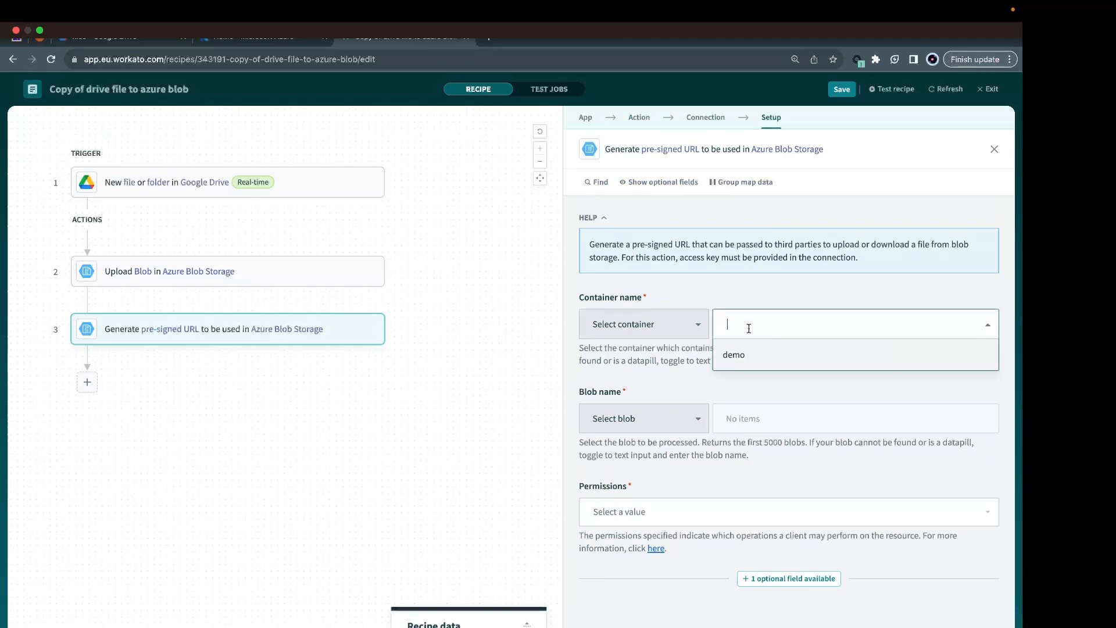
pyautogui.click(735, 355)
pyautogui.click(745, 418)
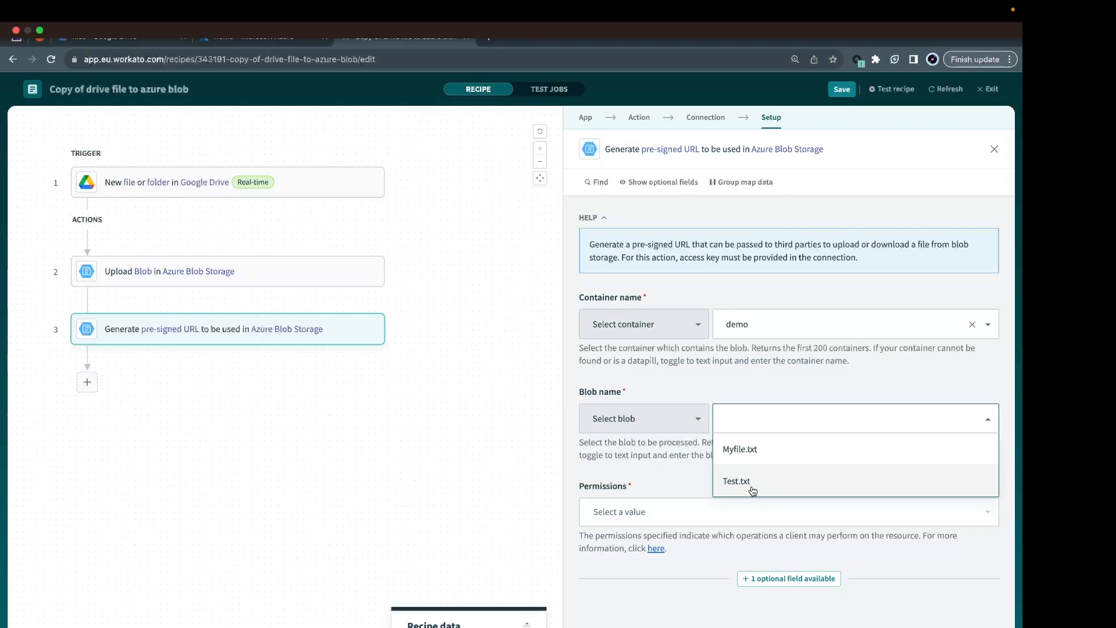
pyautogui.click(752, 487)
pyautogui.click(651, 513)
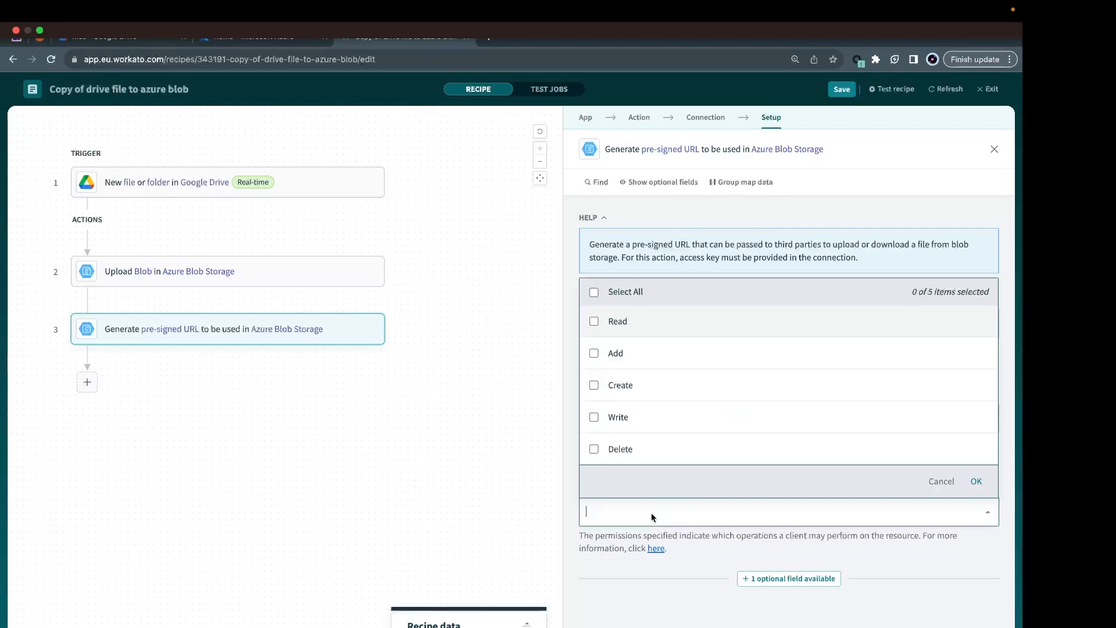
pyautogui.click(631, 329)
pyautogui.click(658, 568)
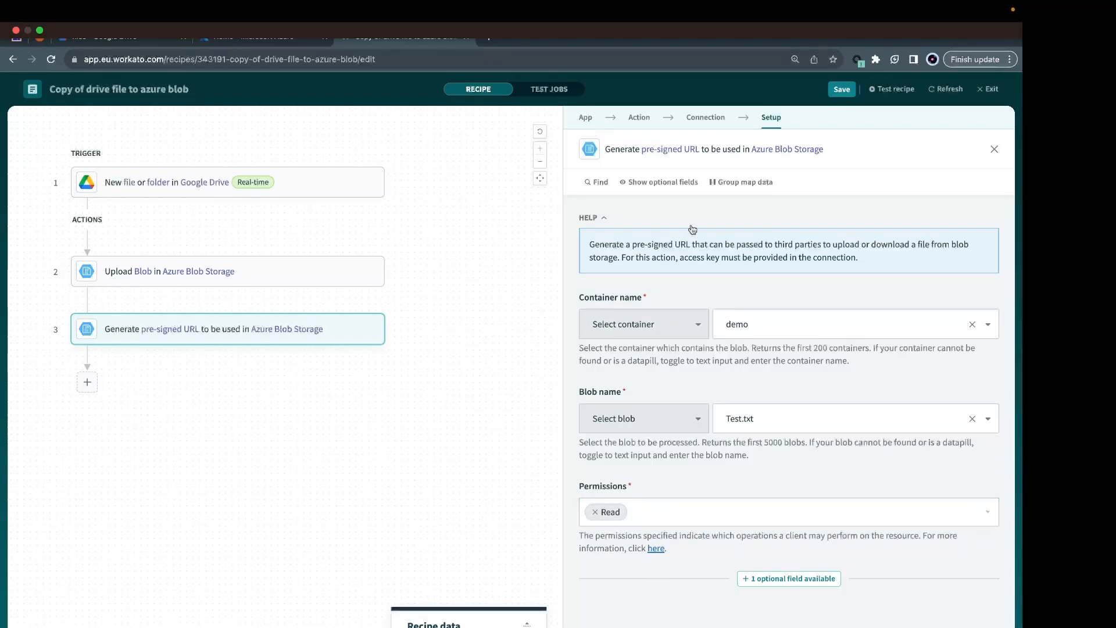
# Save the recipe, repeat the test job and view the output of the pre-signed URL action.
pyautogui.click(842, 89)
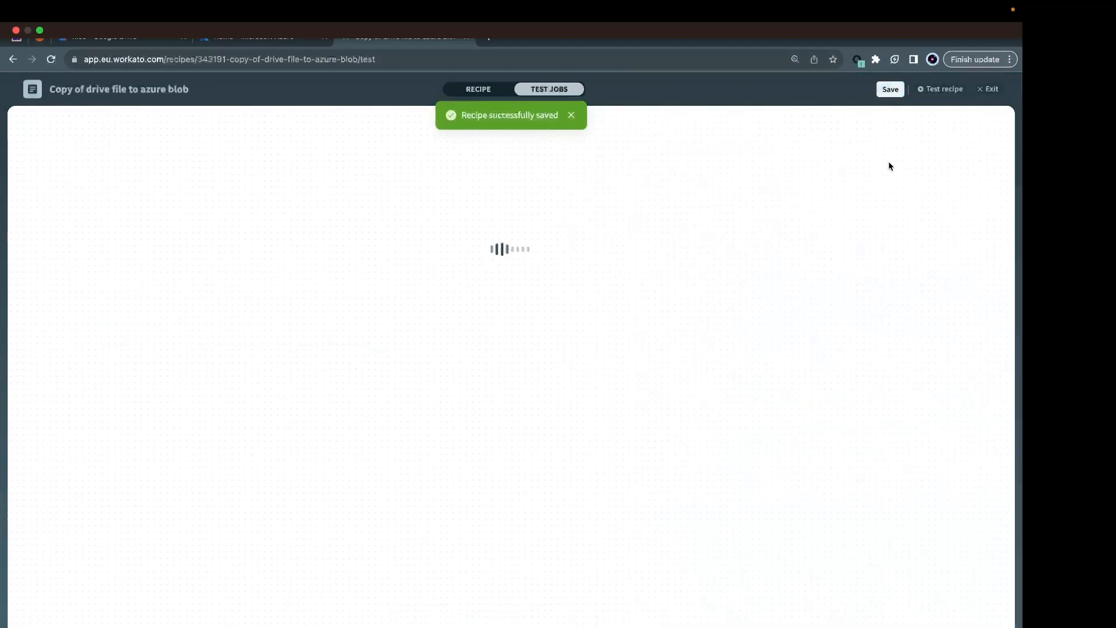
pyautogui.click(981, 125)
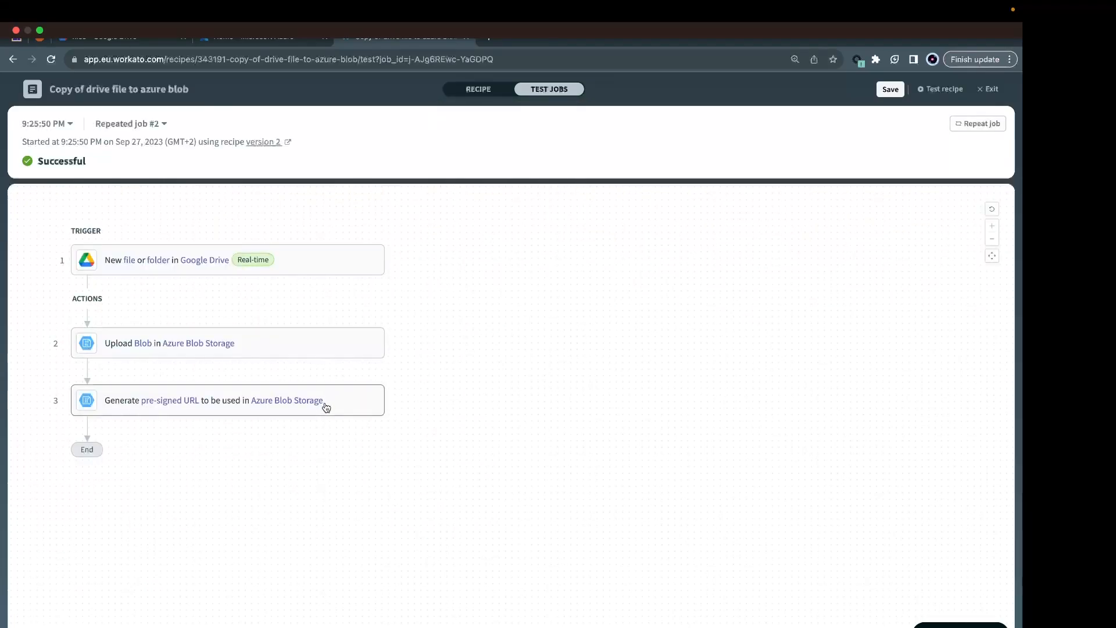
pyautogui.click(326, 408)
# Copy the generated pre-signed URL from the output and open it in a new browser tab to download test.txt.
pyautogui.moveTo(568, 297); pyautogui.dragTo(877, 309)
pyautogui.press('super+c')
pyautogui.click(490, 44)
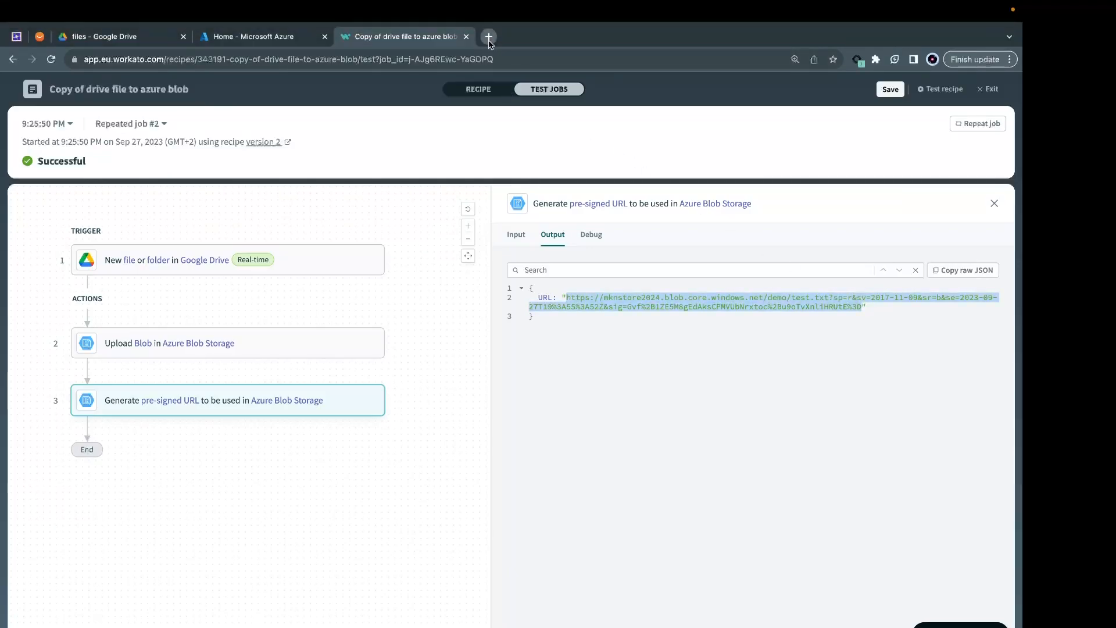
pyautogui.click(491, 40)
pyautogui.press('super+v')
pyautogui.press('Return')
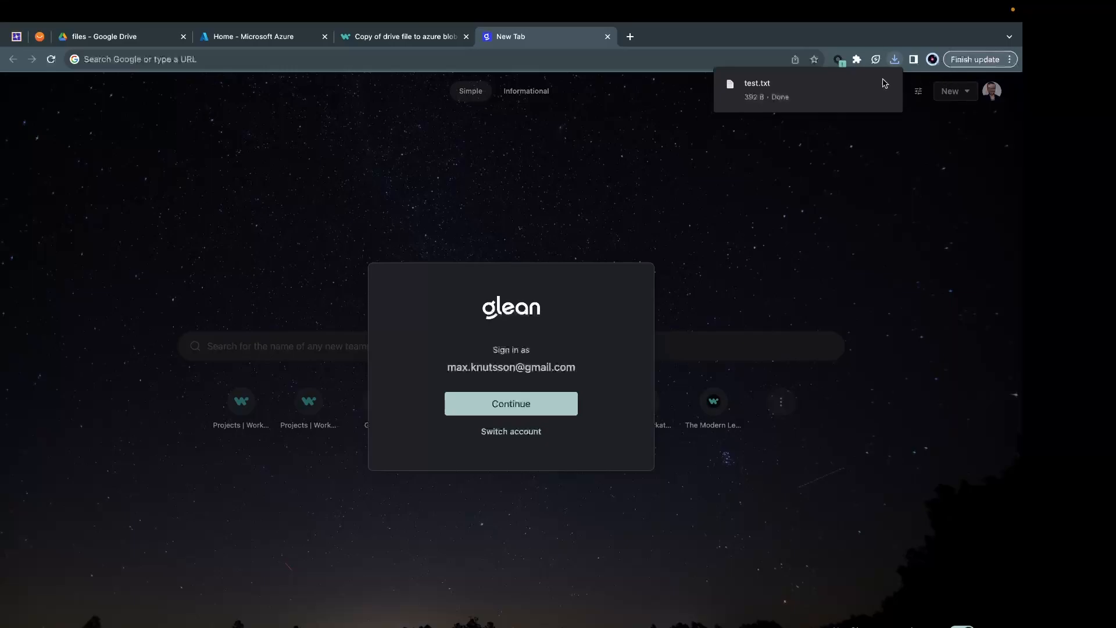